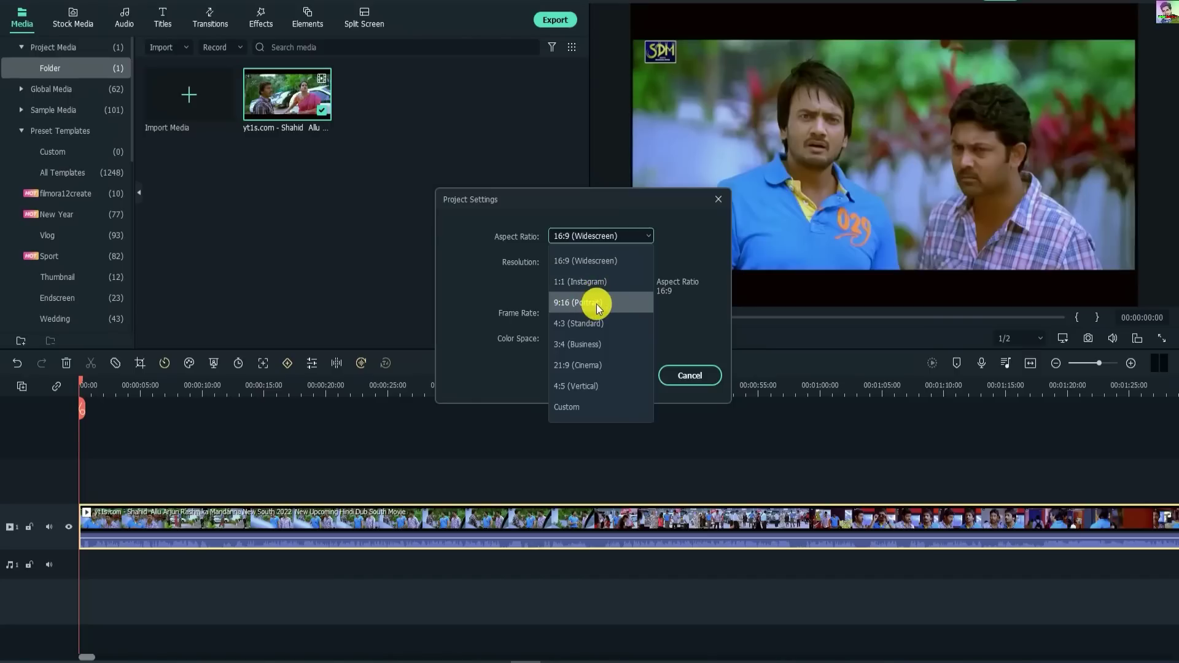
Set the project's aspect ratio to 16:9 (Widescreen) in the project settings
click(583, 263)
click(614, 380)
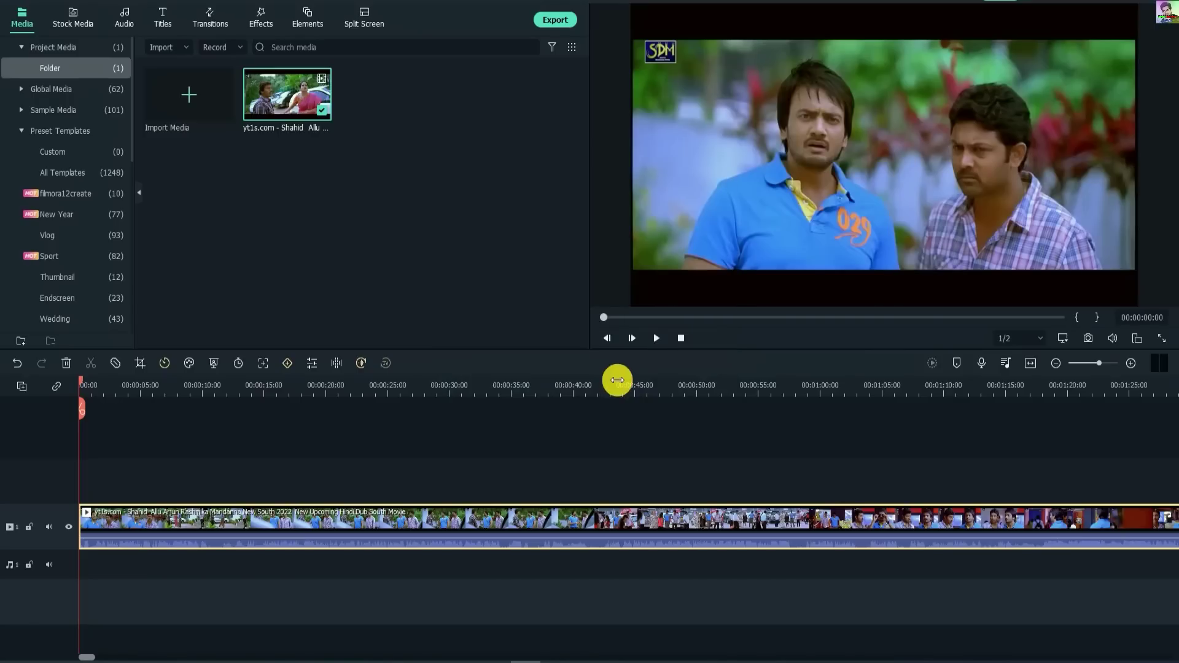
Split the movie clip at 00:04:34:23 and delete everything after that point
drag(352, 395, 224, 409)
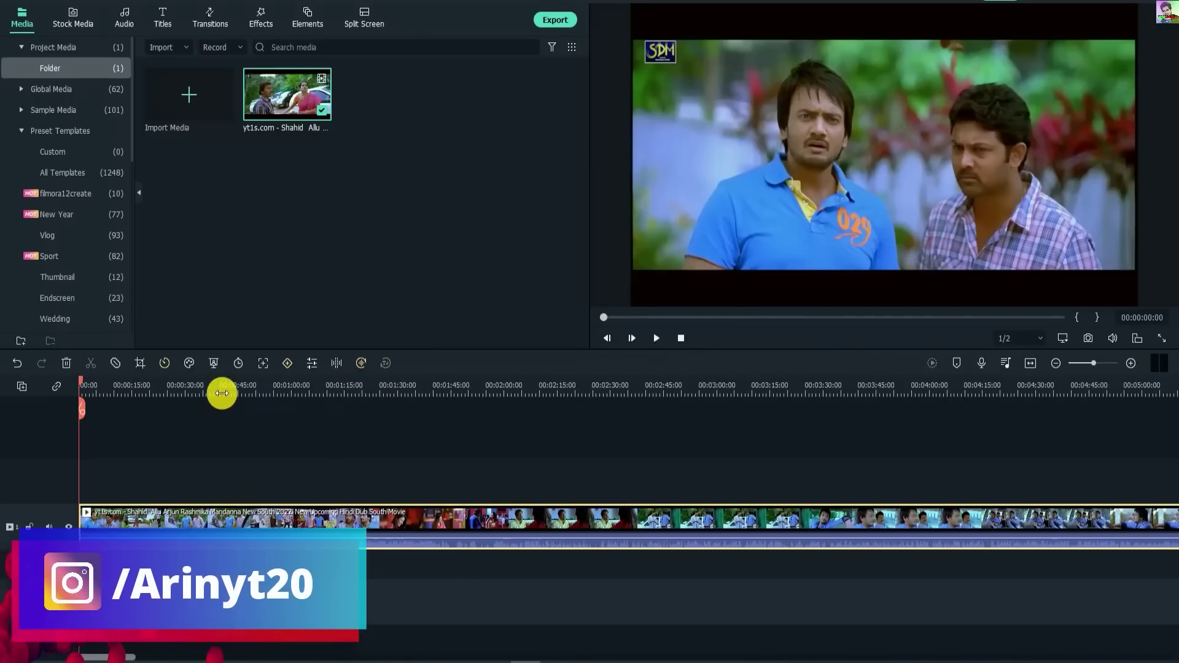
click(224, 389)
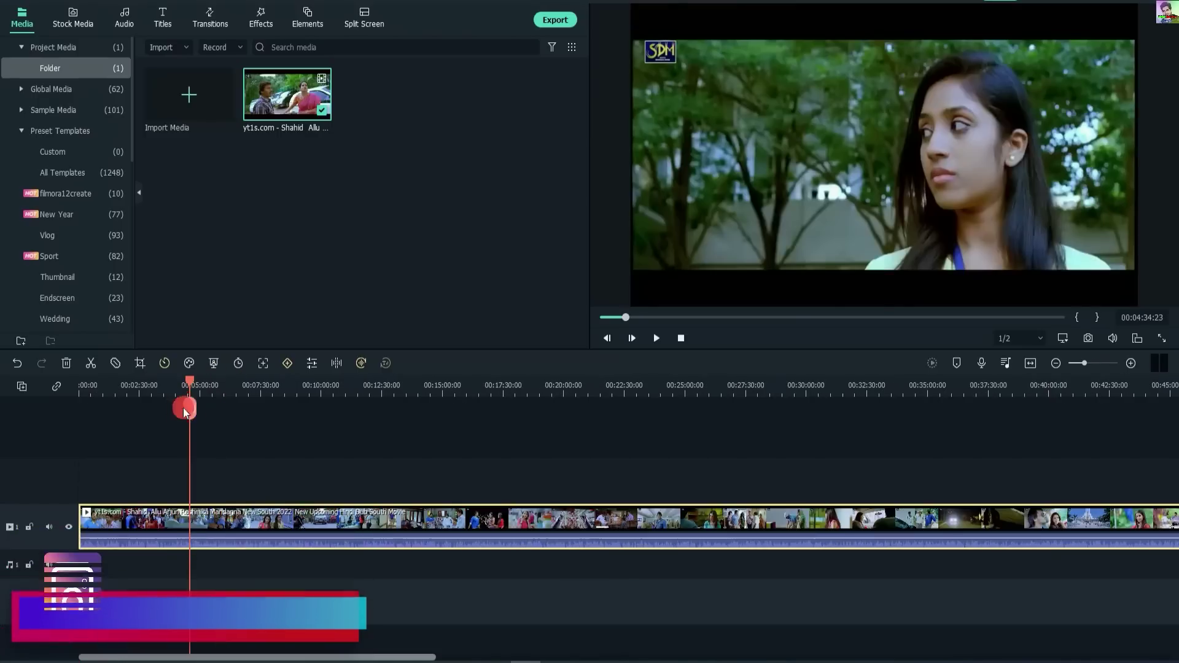
click(184, 408)
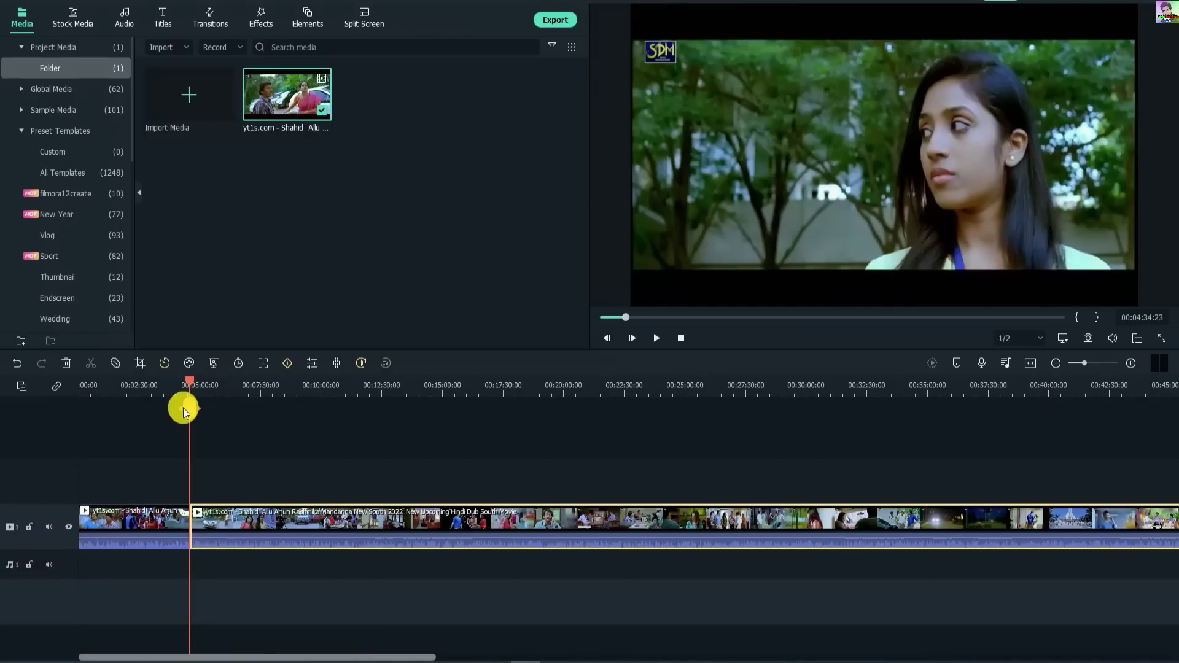
key(Delete)
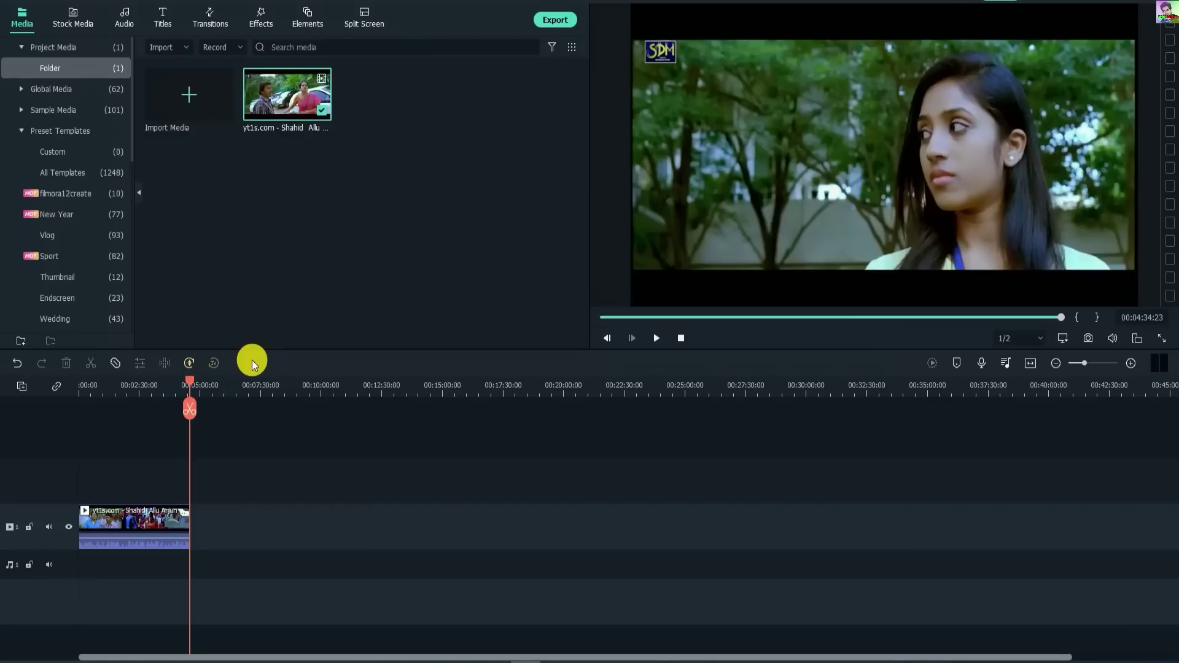
Crop the remaining clip with a custom ratio to 688 x 366, cutting off the black bars and the SDM logo
drag(189, 387, 59, 426)
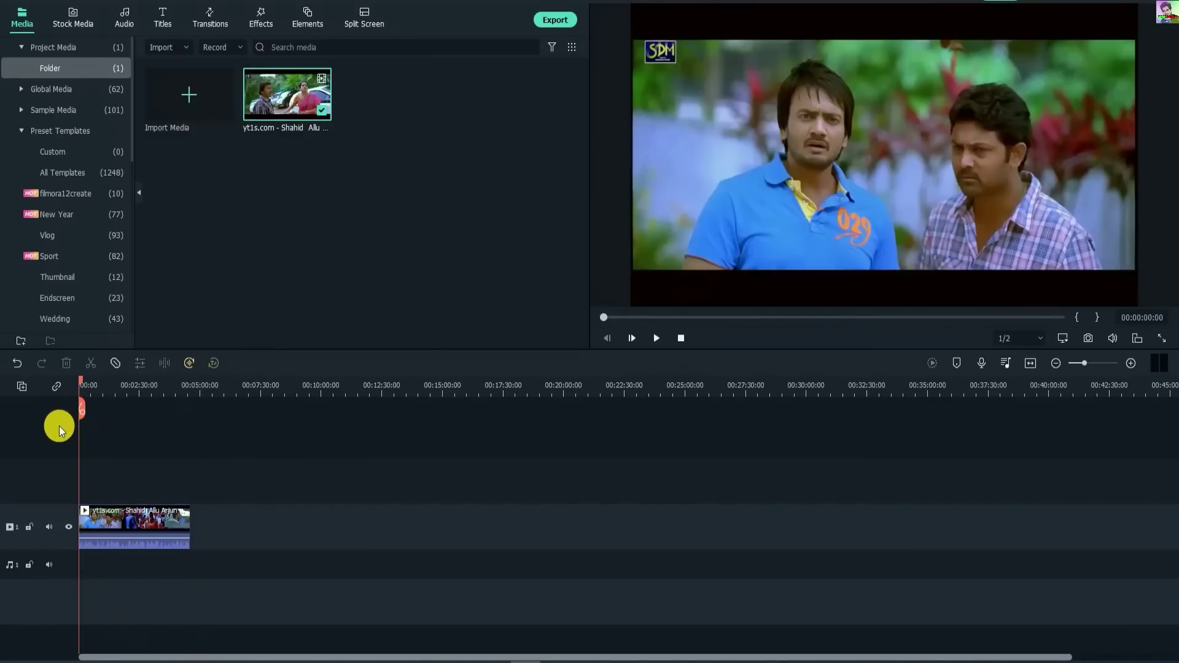
click(113, 521)
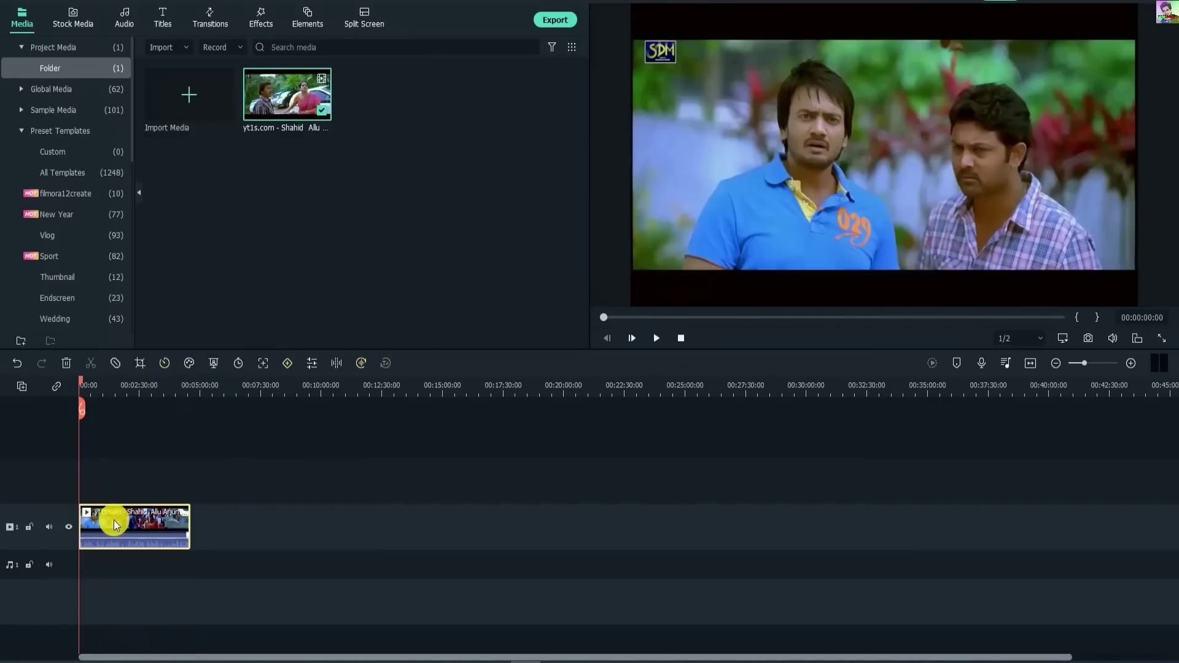
click(140, 363)
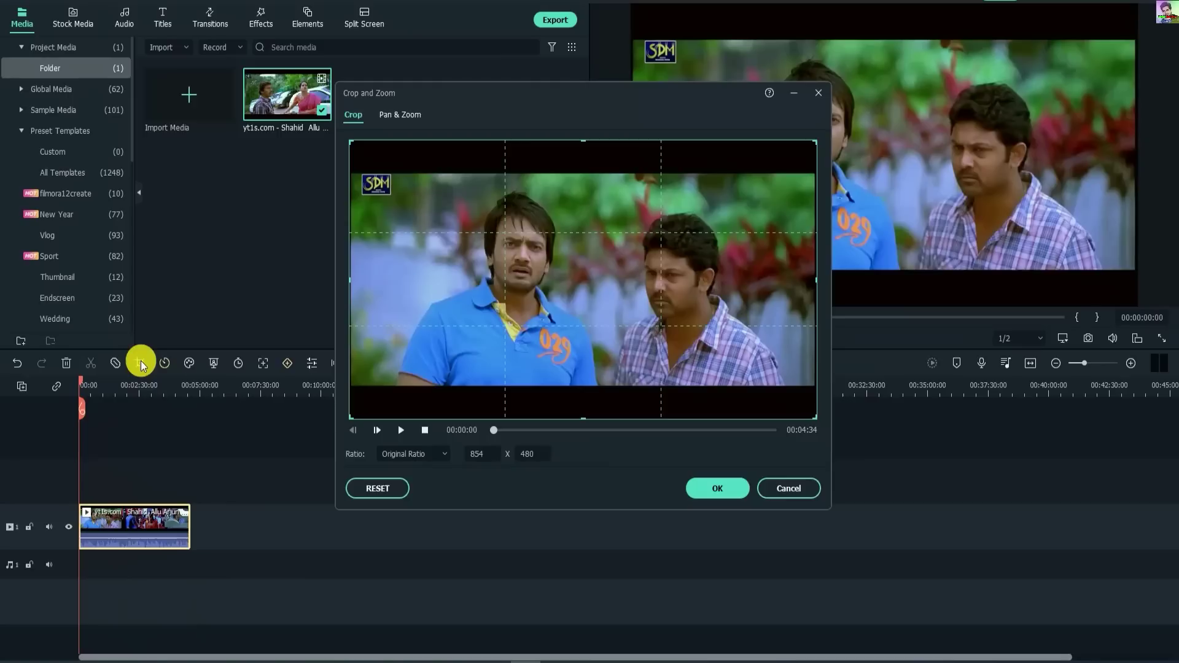
click(417, 456)
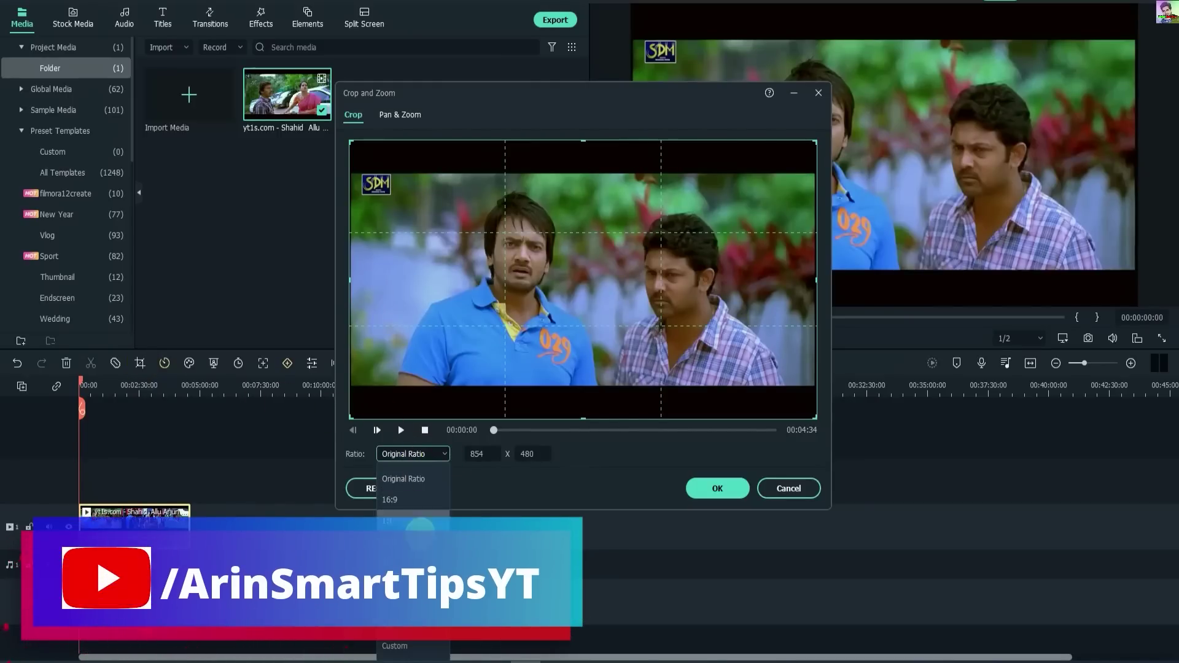
click(417, 645)
drag(348, 420, 393, 396)
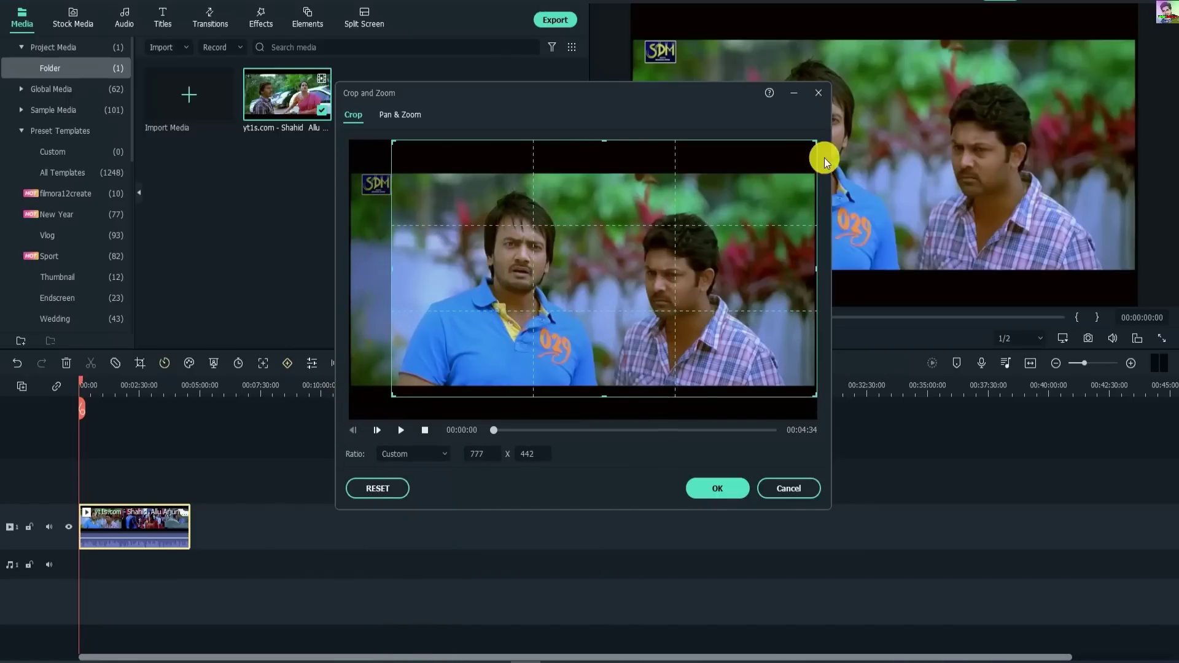
drag(812, 143, 768, 185)
drag(696, 234, 707, 224)
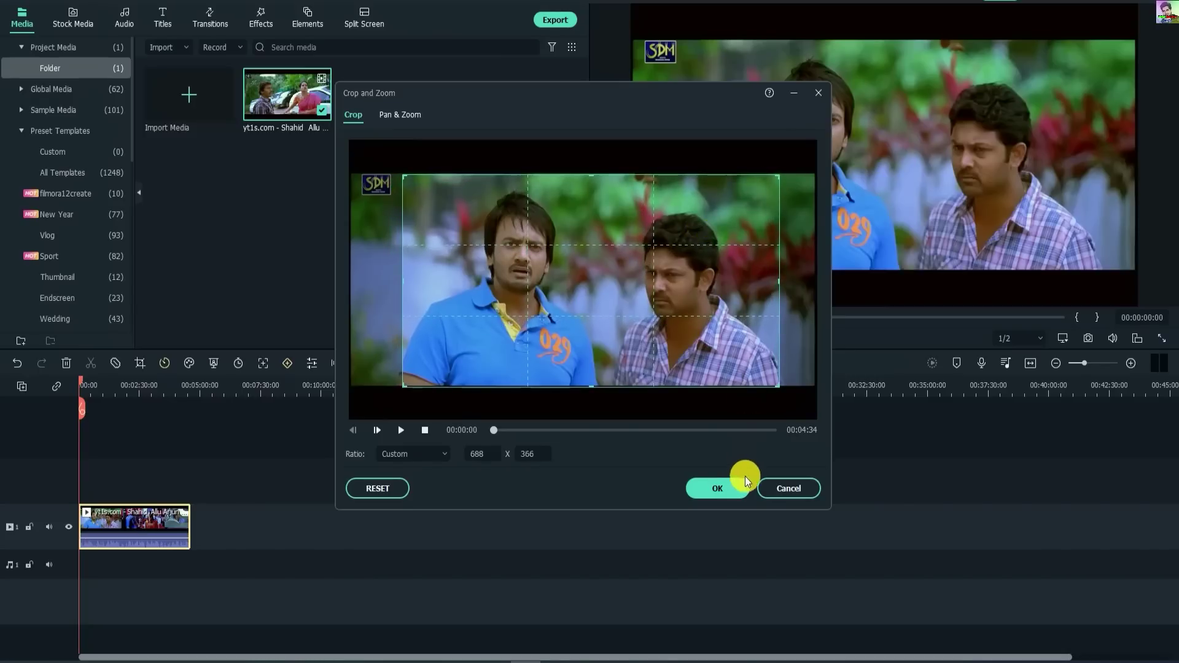
click(726, 486)
Stretch the cropped clip slightly downward in the preview to fill the bottom of the frame
click(1010, 178)
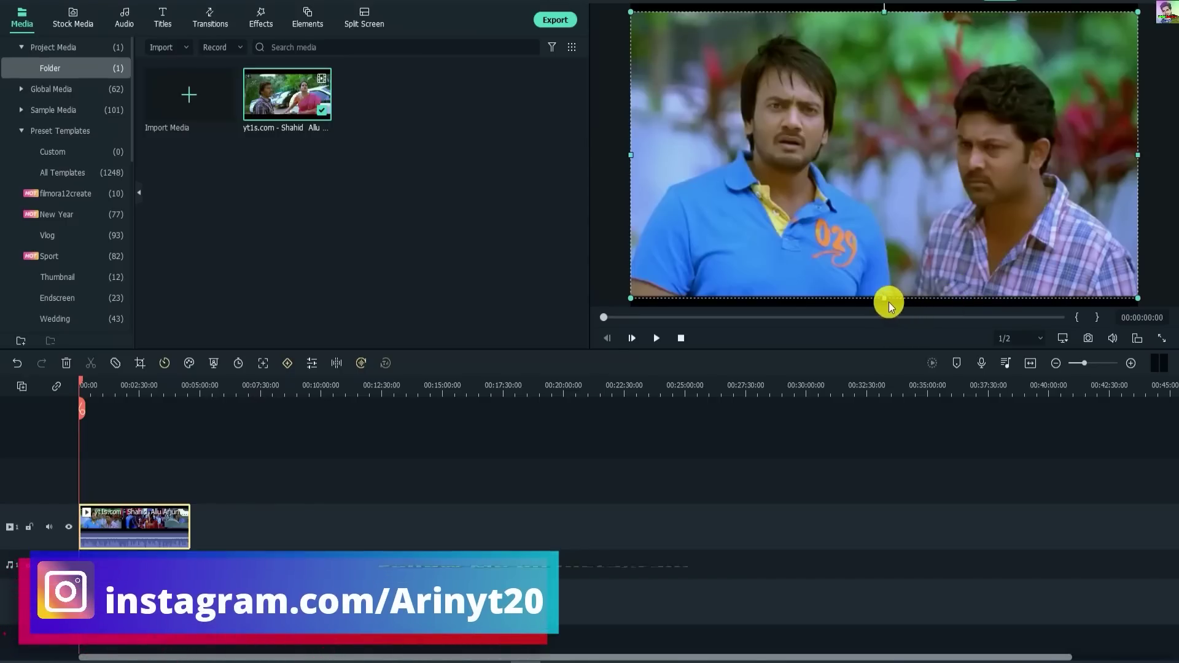
drag(886, 299, 887, 305)
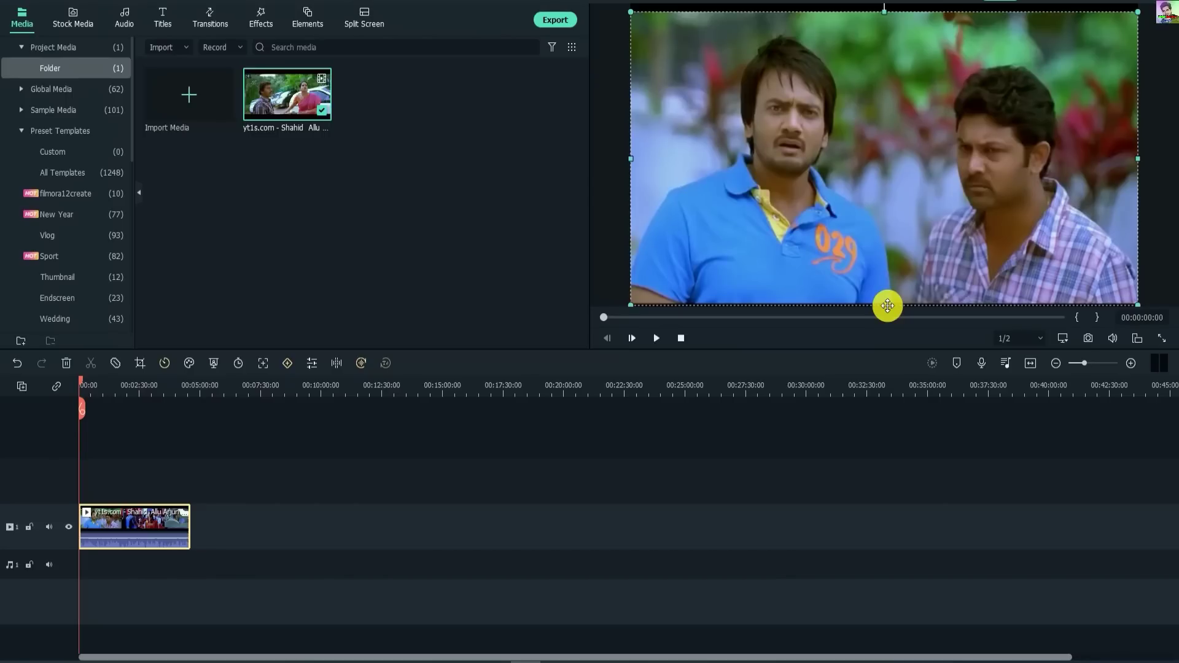
click(685, 349)
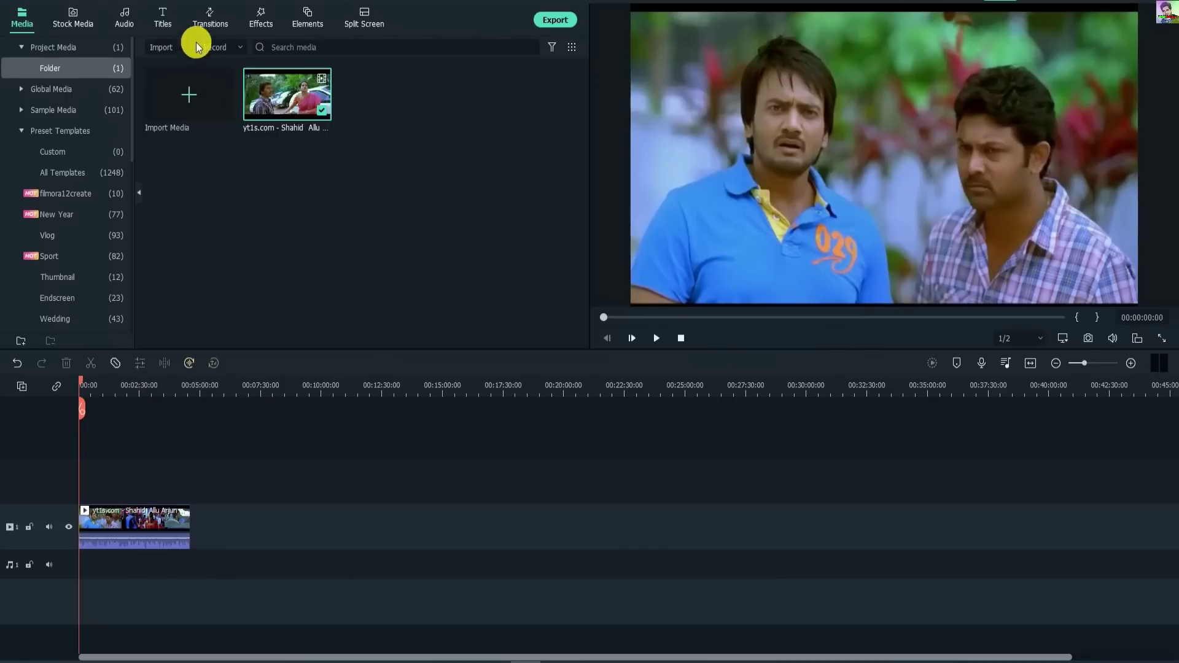
Add the downloaded Beam Flow 2 effect above the clip from its start and extend it to about 3:38
click(260, 18)
click(65, 71)
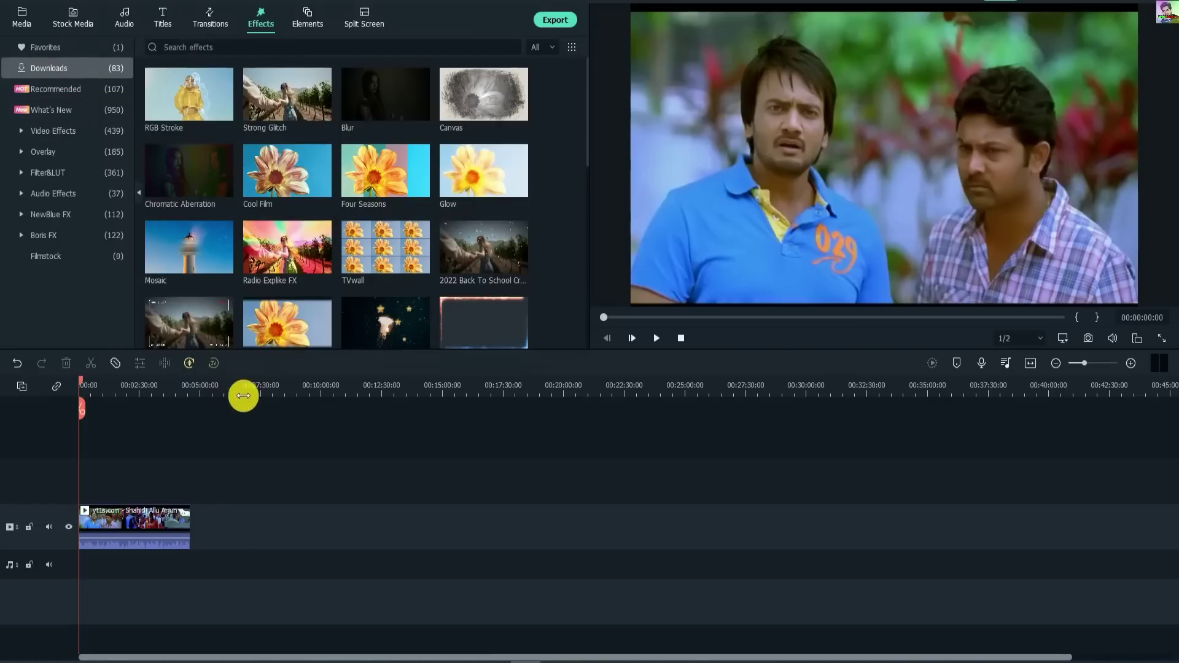
mouse_move(493, 307)
drag(495, 306, 79, 467)
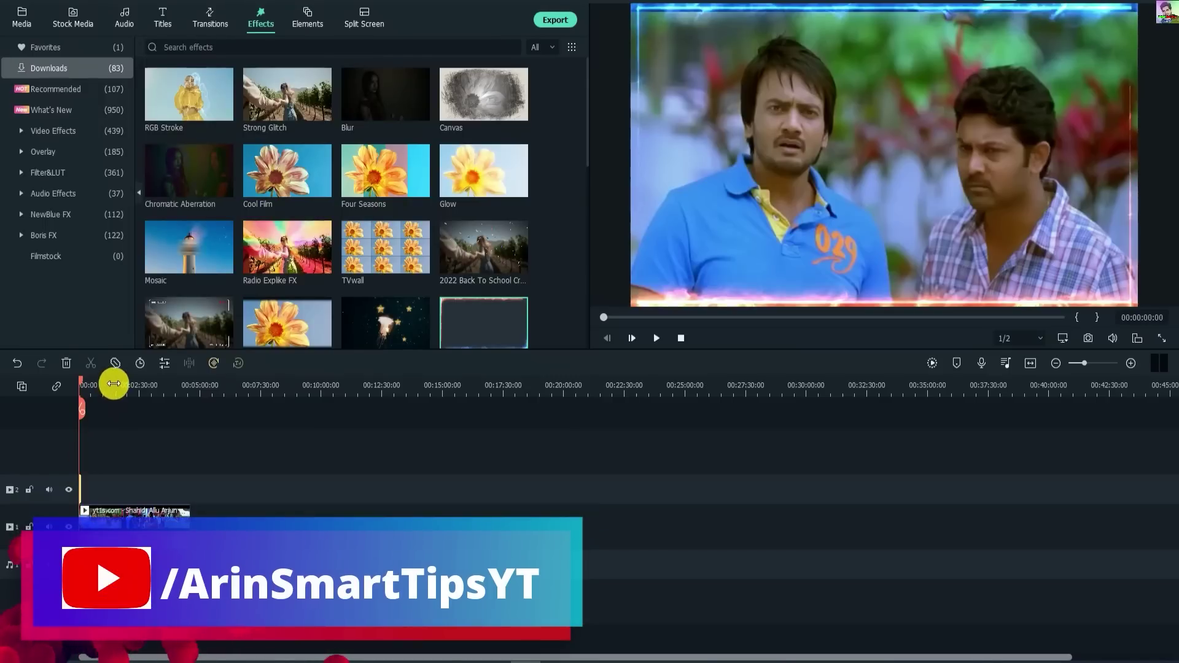
drag(126, 381, 334, 403)
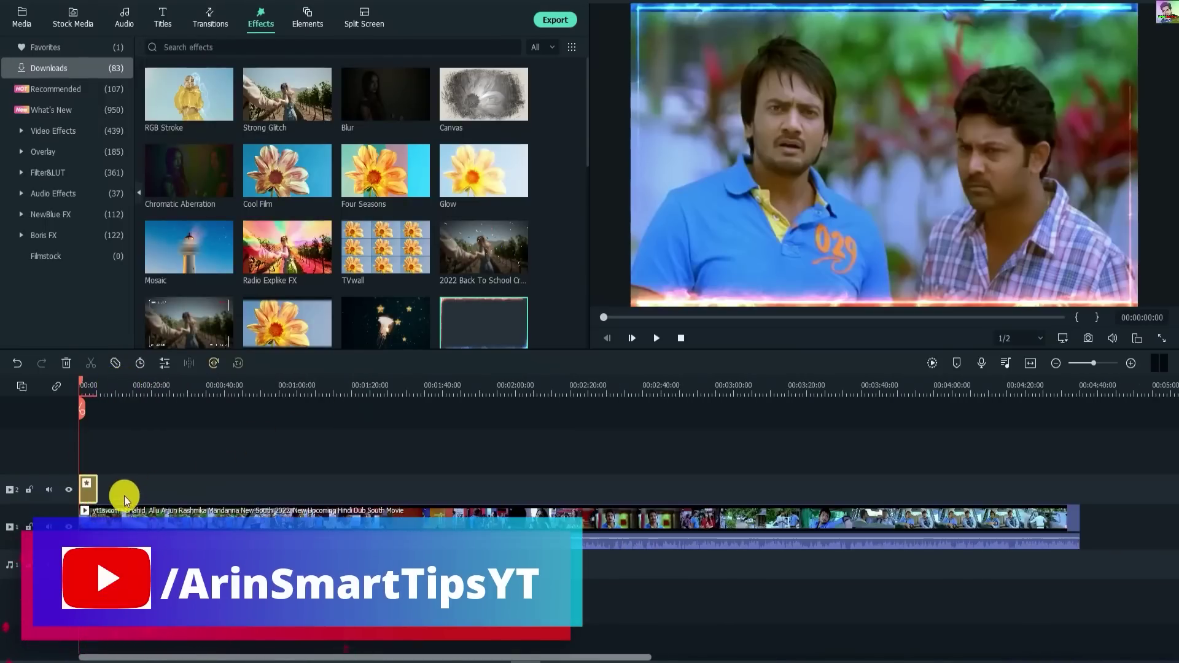
drag(92, 490, 873, 516)
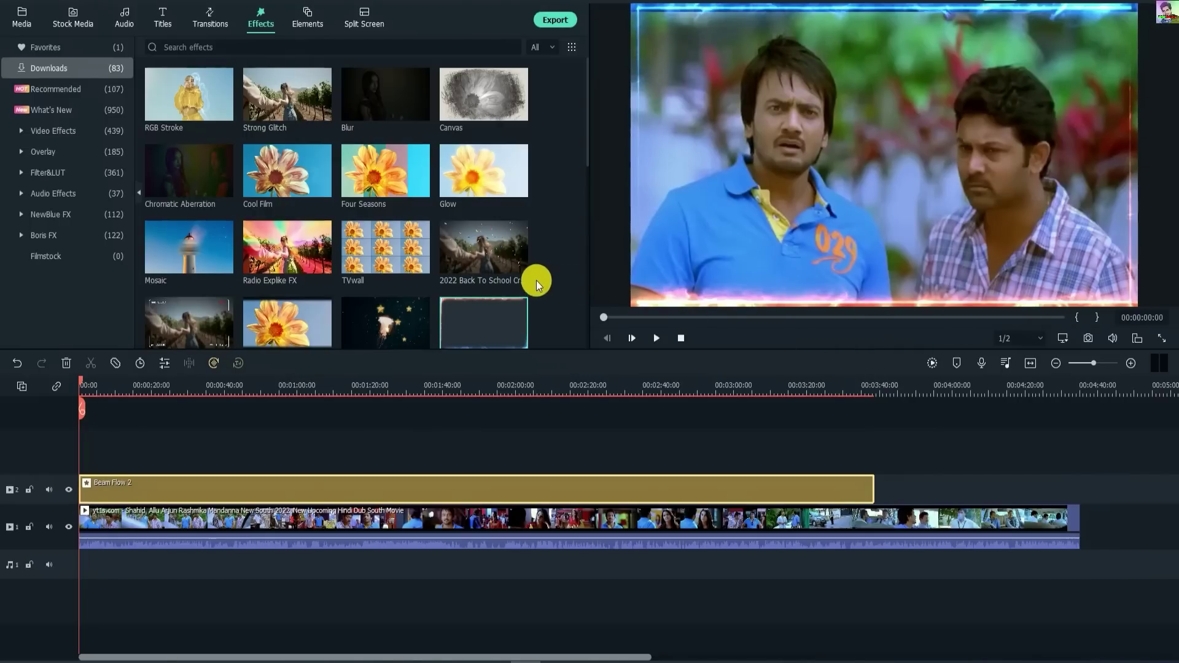
Add the Sparkle overlay on a new track above Beam Flow 2 and move it to about 0:26
scroll(537, 279, down, 15)
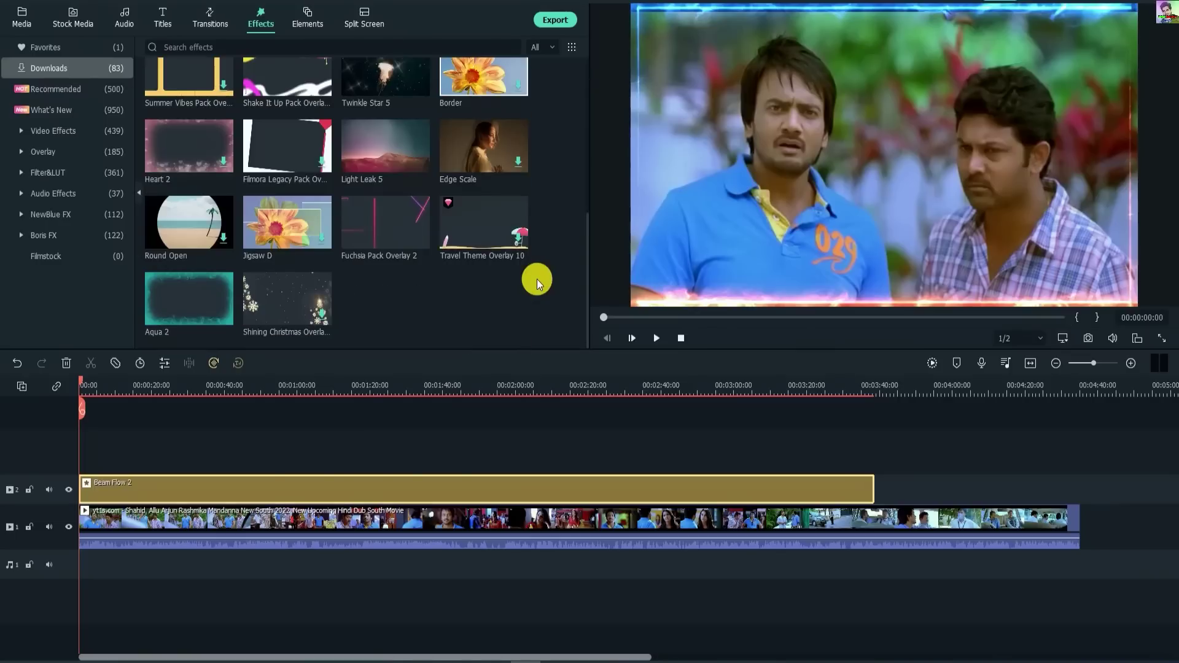
scroll(537, 281, up, 3)
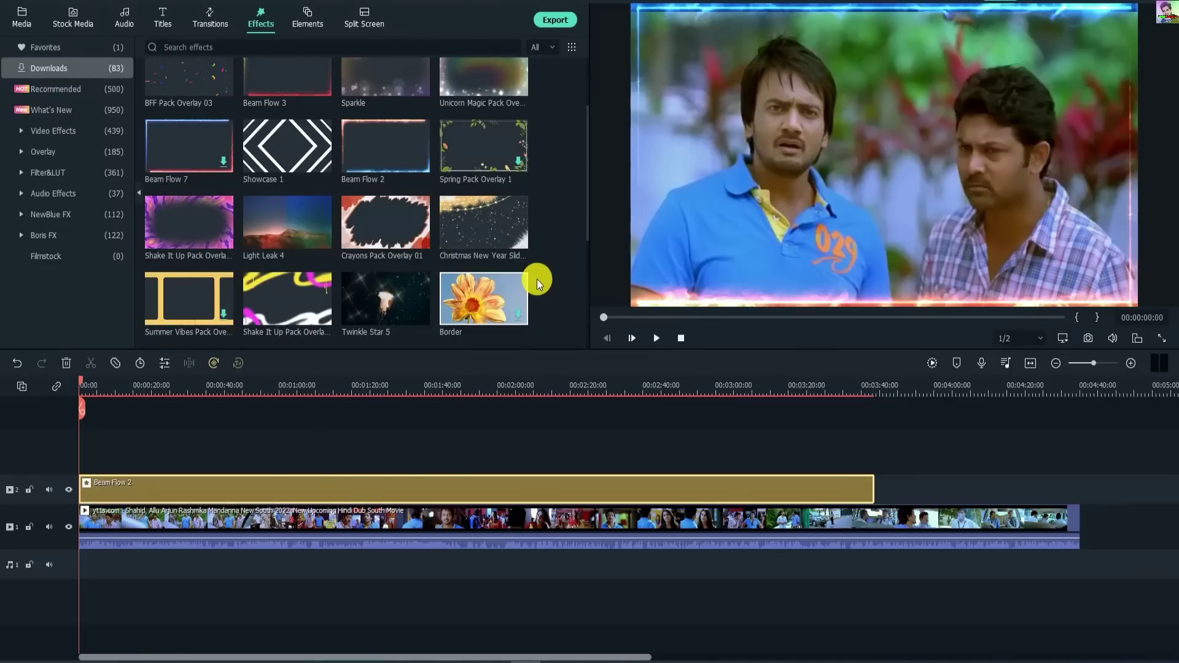
scroll(536, 278, up, 1)
drag(408, 180, 59, 466)
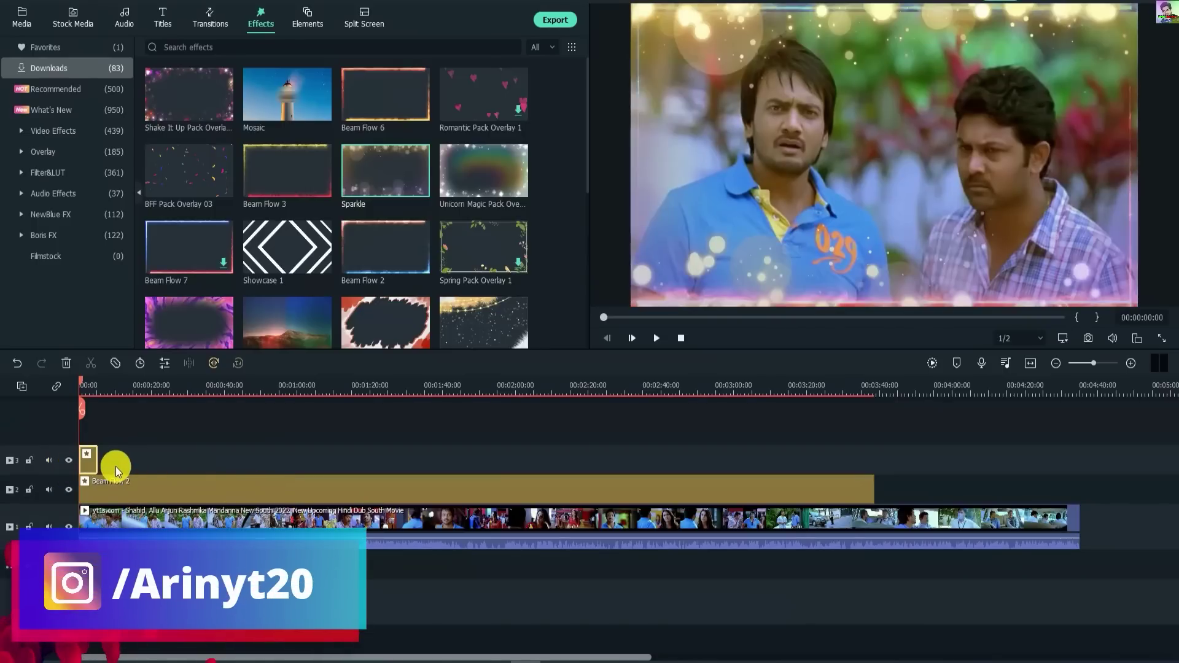
drag(97, 469, 201, 458)
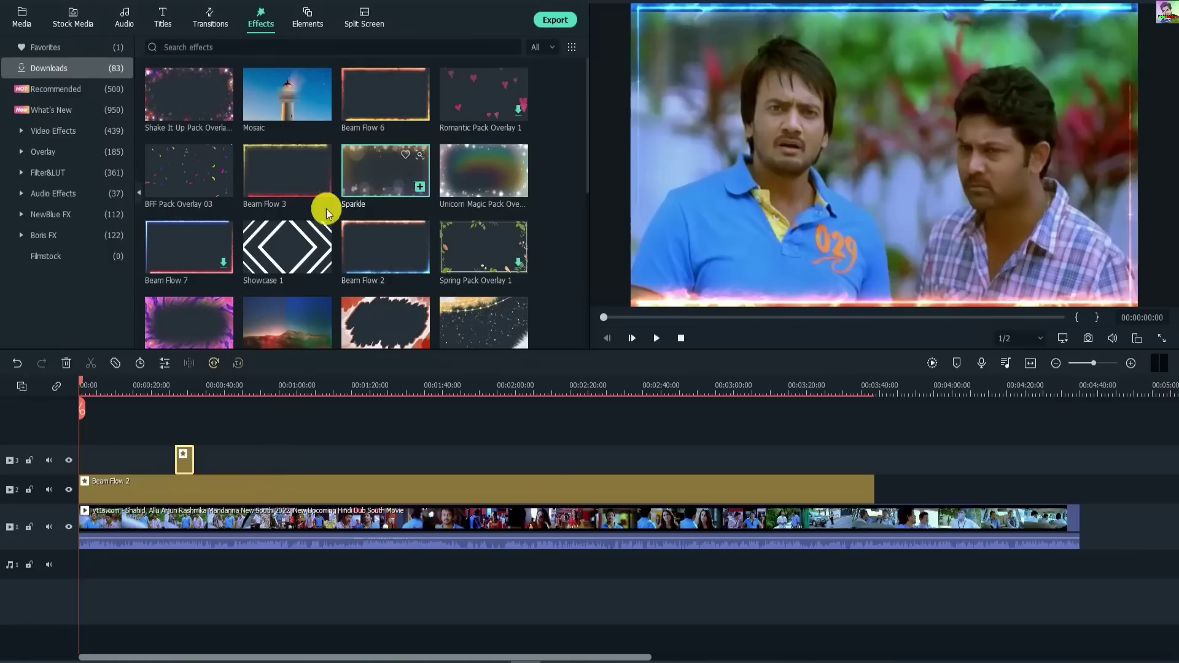
Add Romantic Pack Overlay 1 at the start of the third track, before the Sparkle overlay
scroll(338, 221, down, 3)
scroll(350, 236, down, 2)
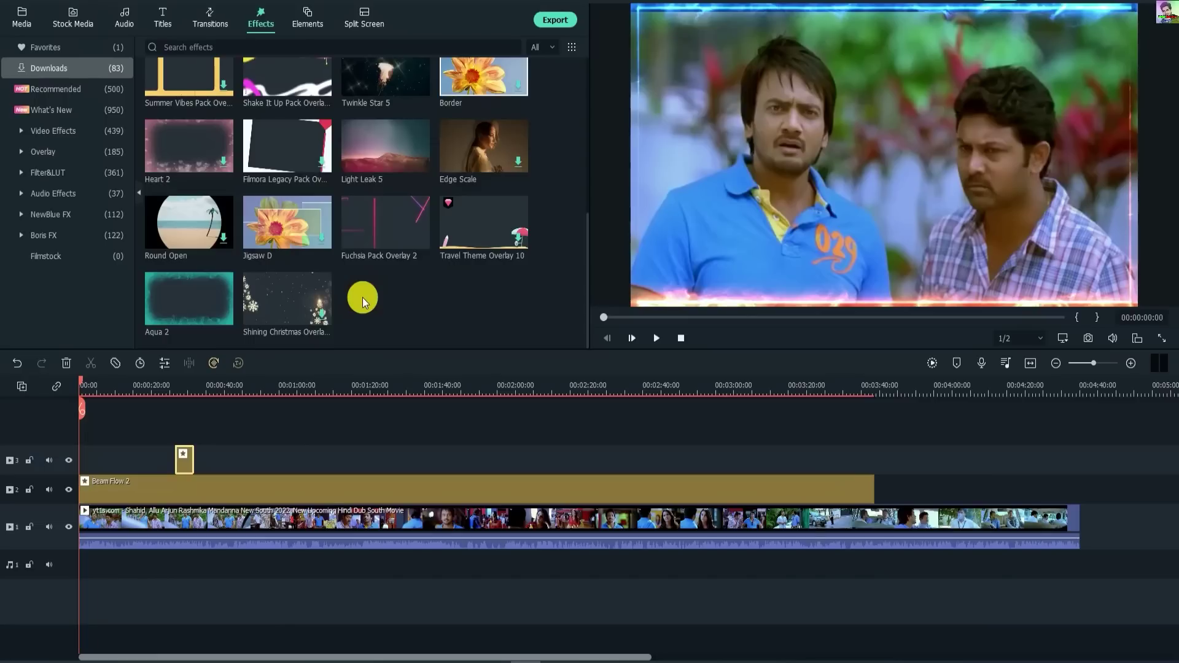
scroll(362, 297, up, 5)
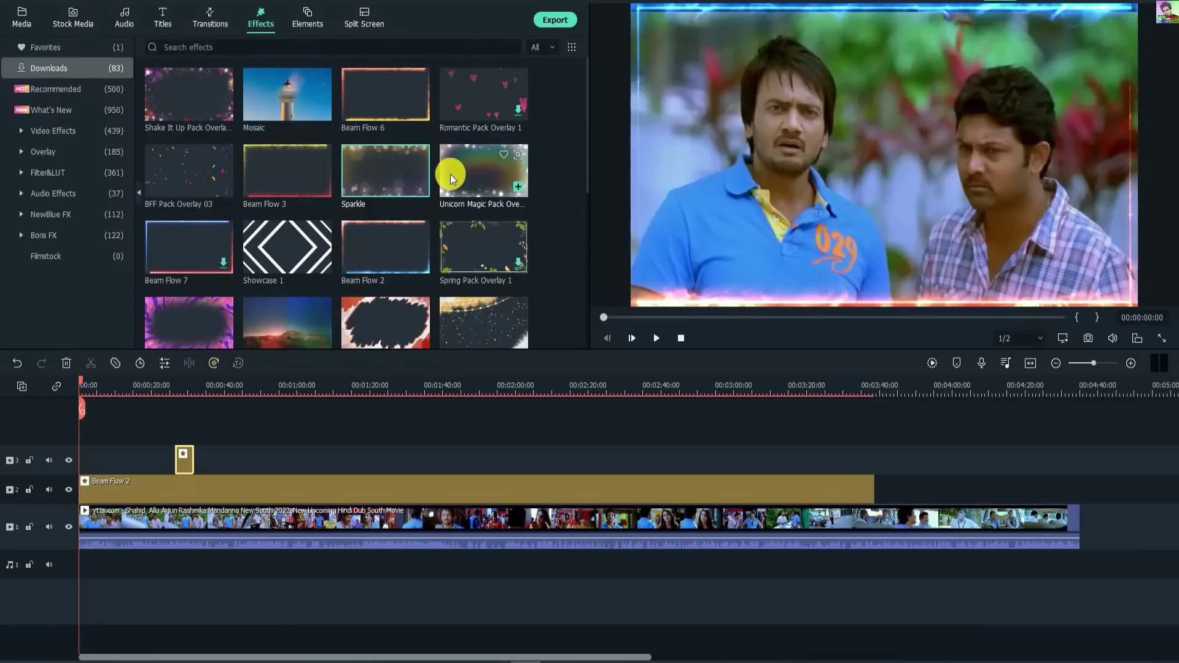
drag(457, 104, 65, 454)
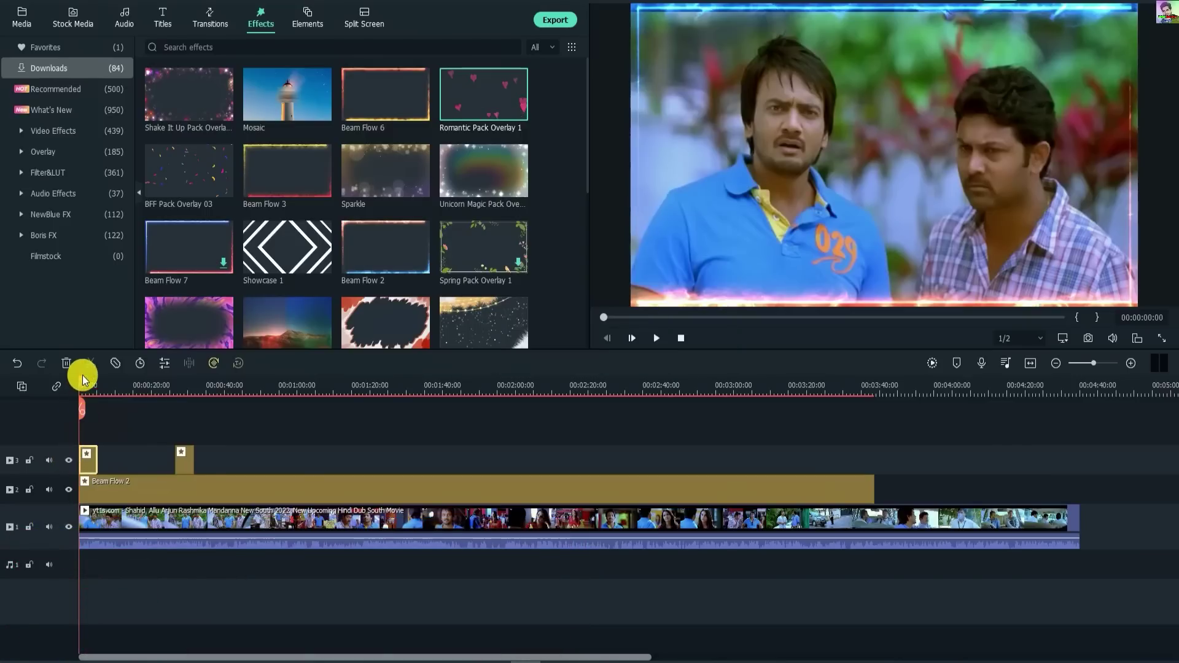
drag(81, 381, 56, 406)
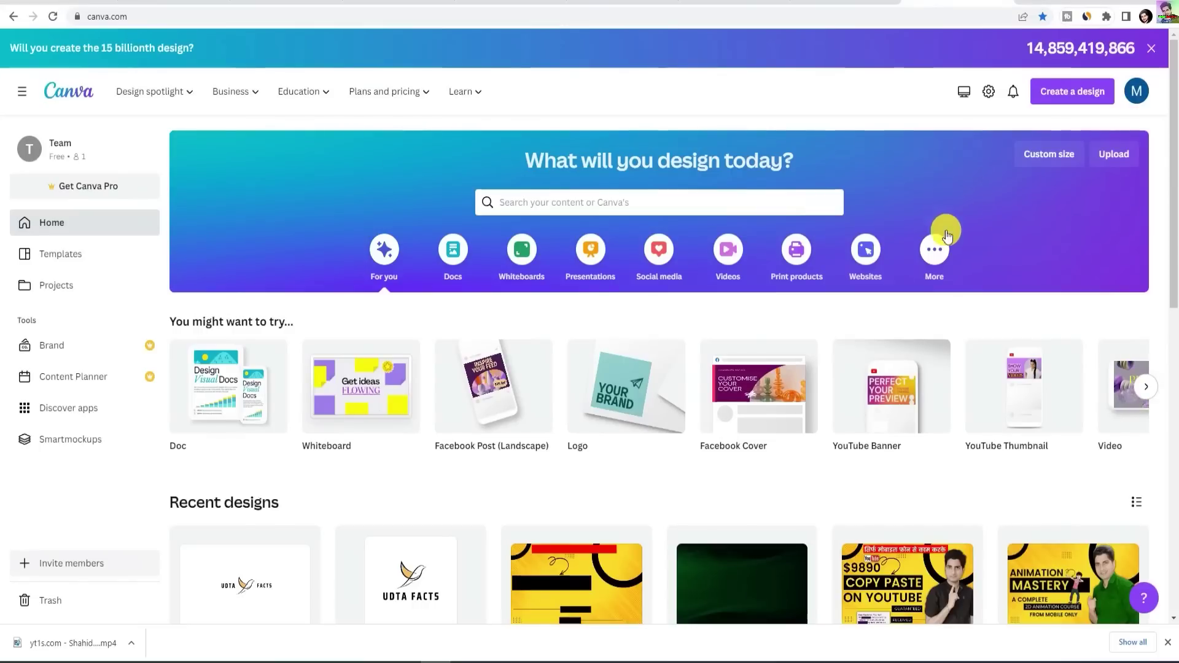
In Canva, search for end screen templates and open the Blue End Screen Winter Youtube Outro template for customising
click(605, 205)
text(end)
click(560, 274)
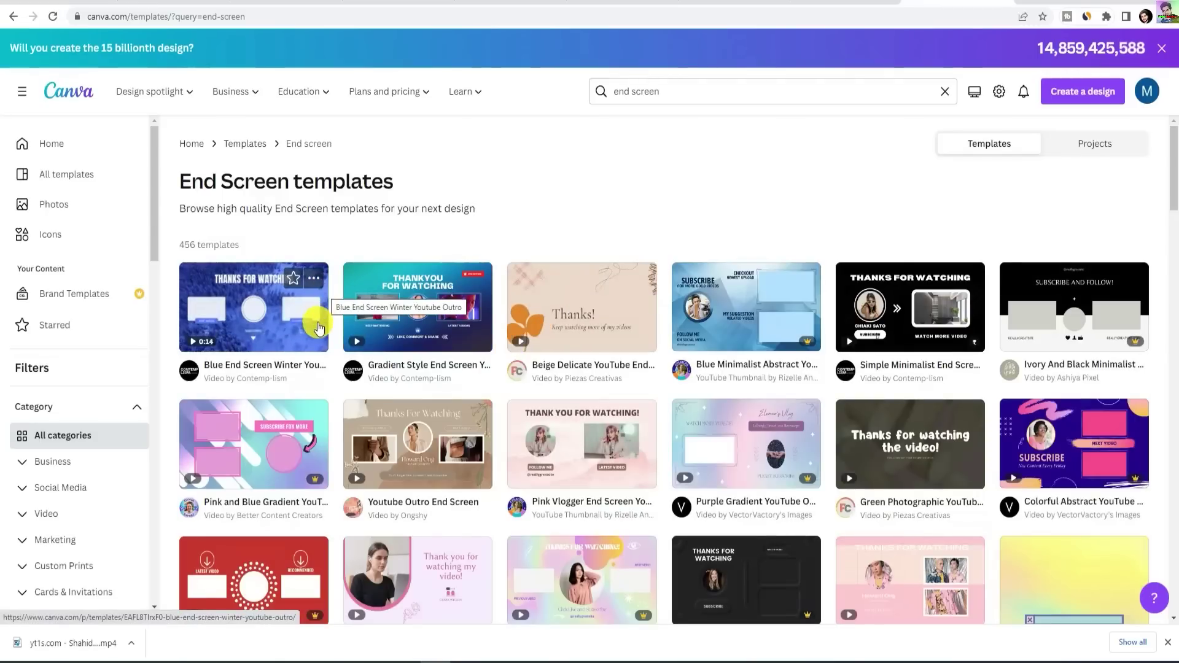
click(254, 334)
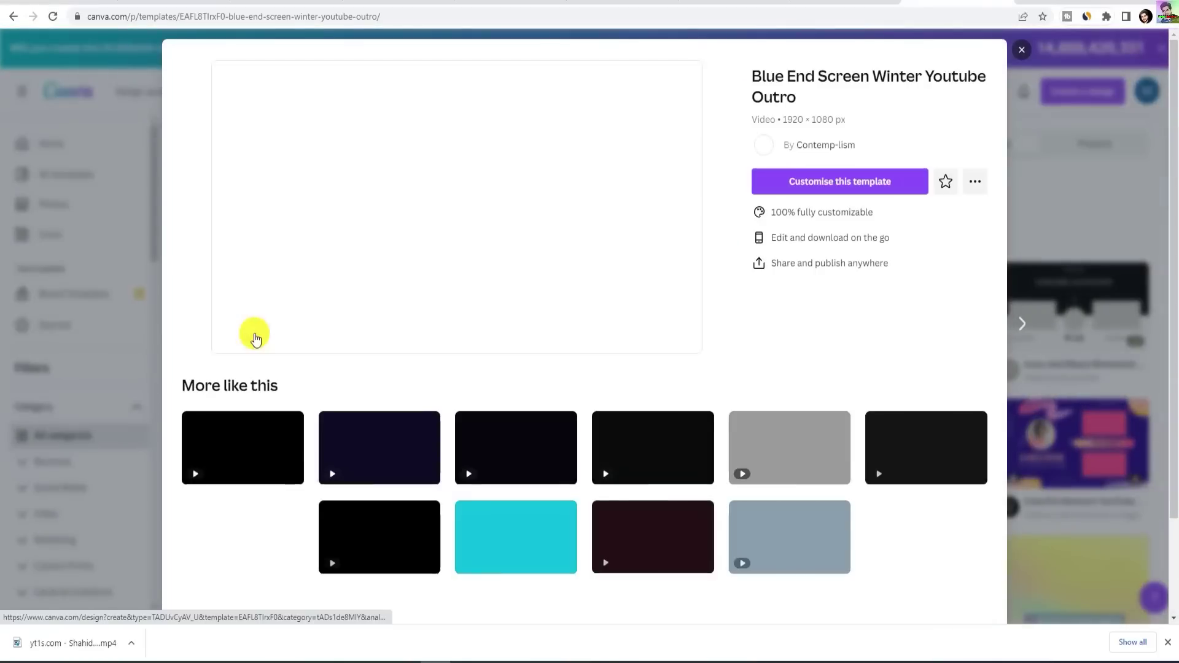
click(823, 182)
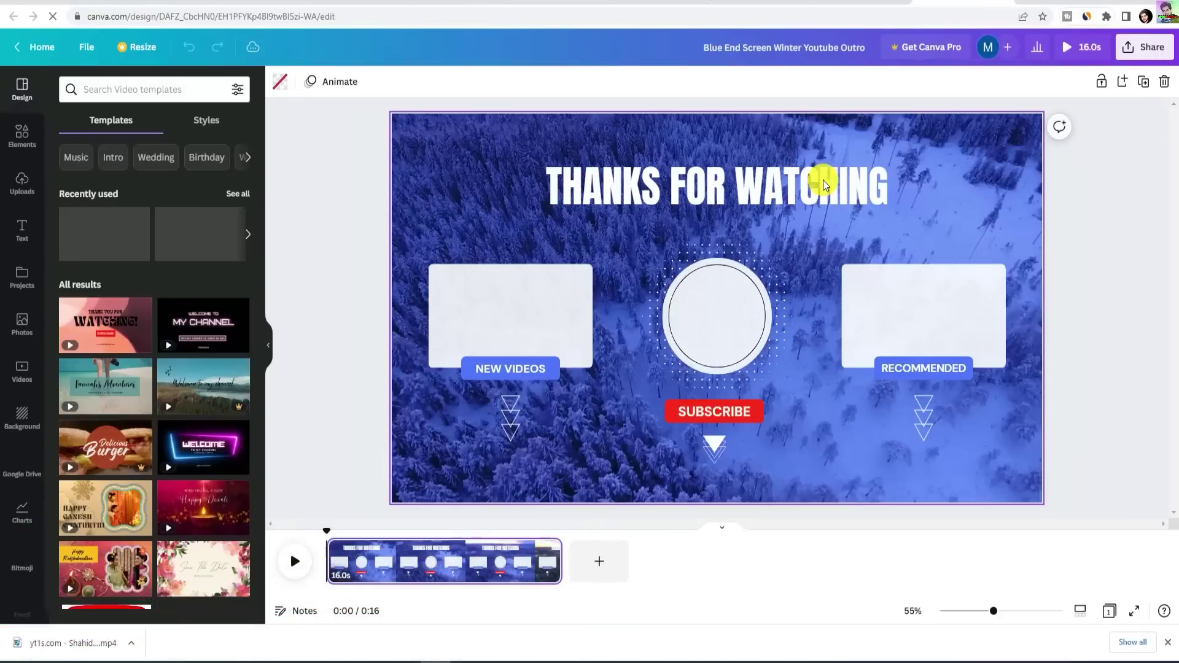
Download the end screen design as a 1080p MP4 video
click(877, 286)
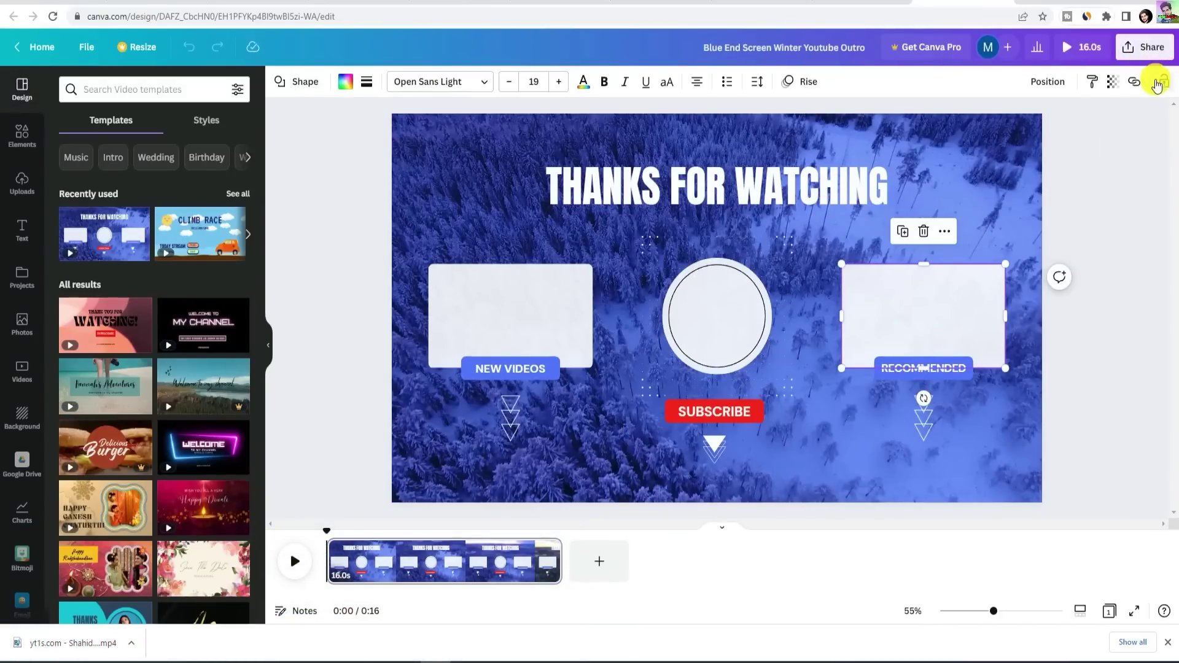
click(1145, 47)
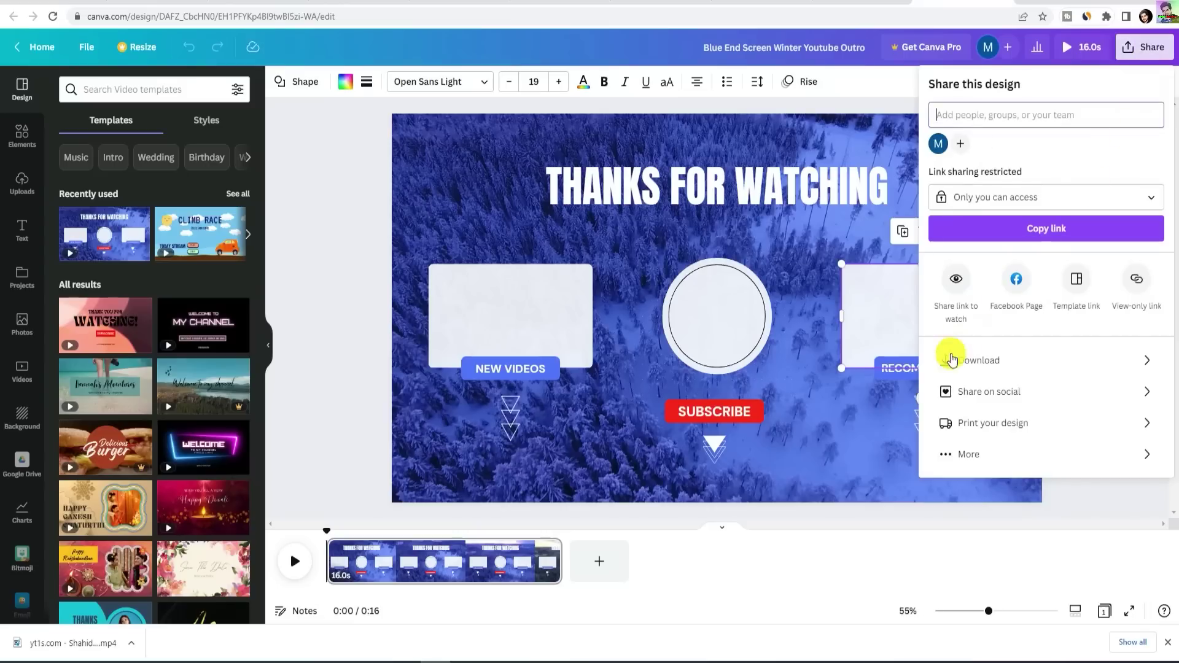
click(951, 359)
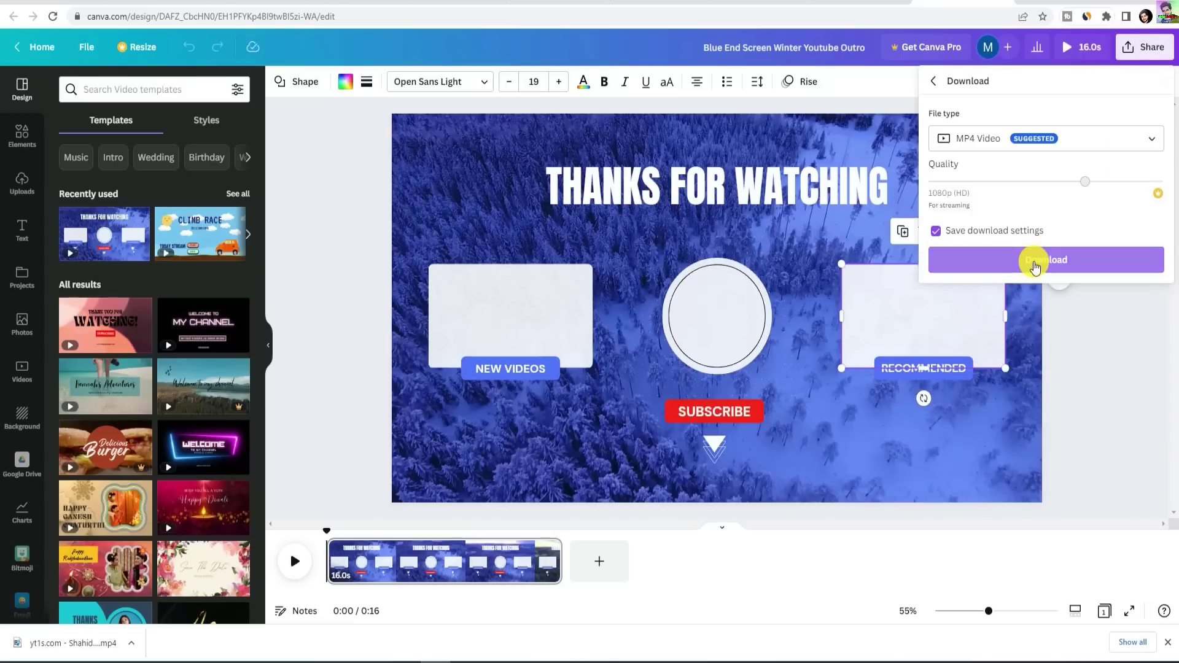
click(1032, 261)
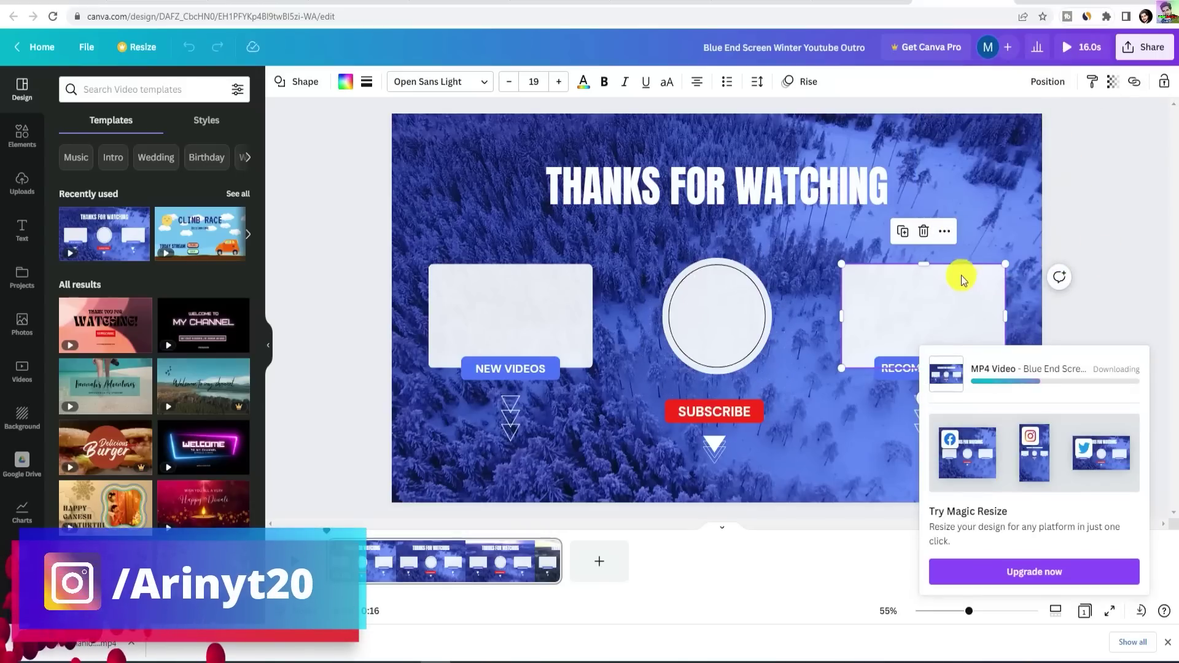
Switch to the Syfonix home page in the browser and view its track offering
click(169, 2)
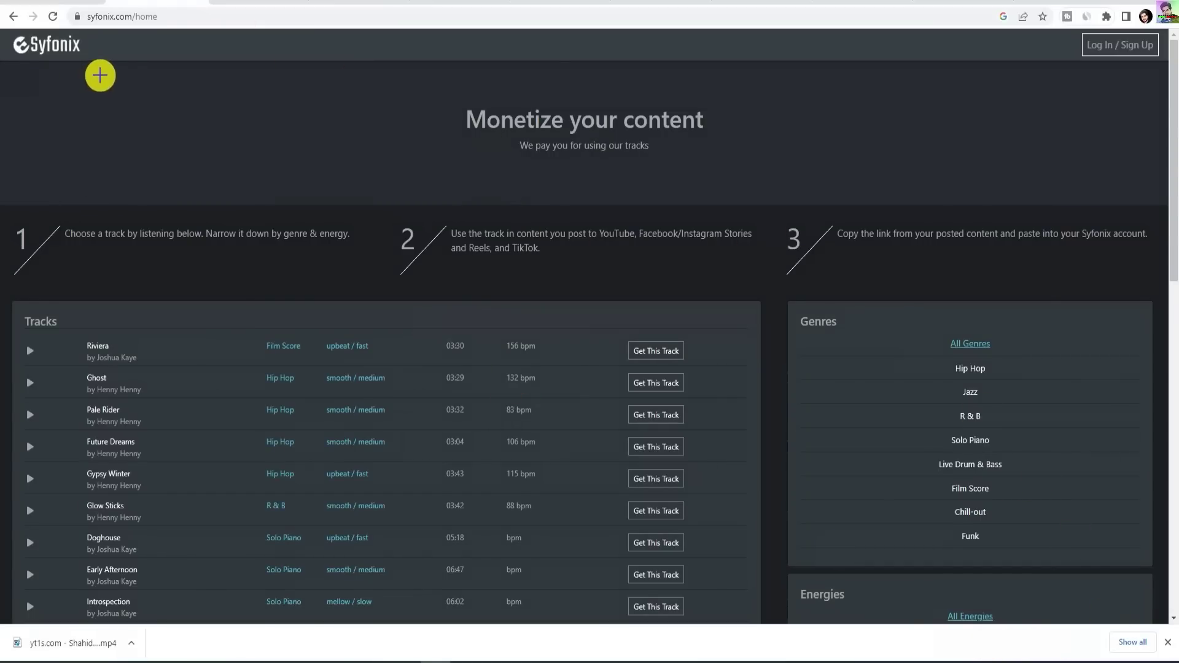
drag(125, 74, 3, 28)
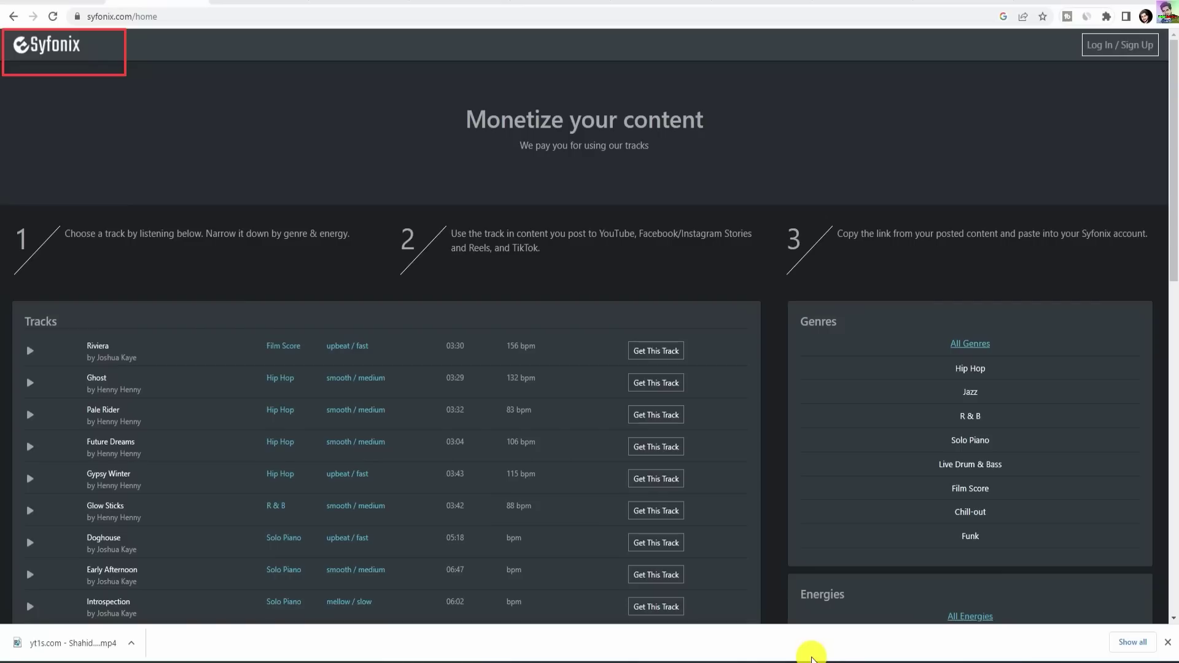
Open the Syfonix account sign-up form and look through its name, password and payment fields
key(Escape)
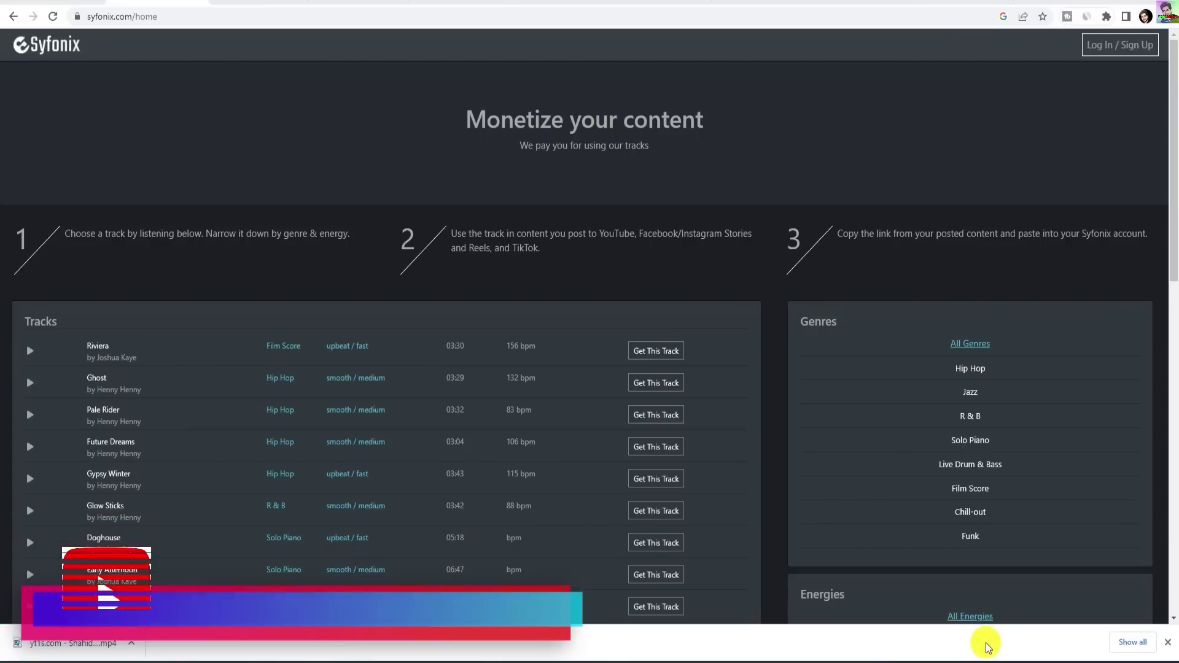
drag(1137, 85, 1050, 41)
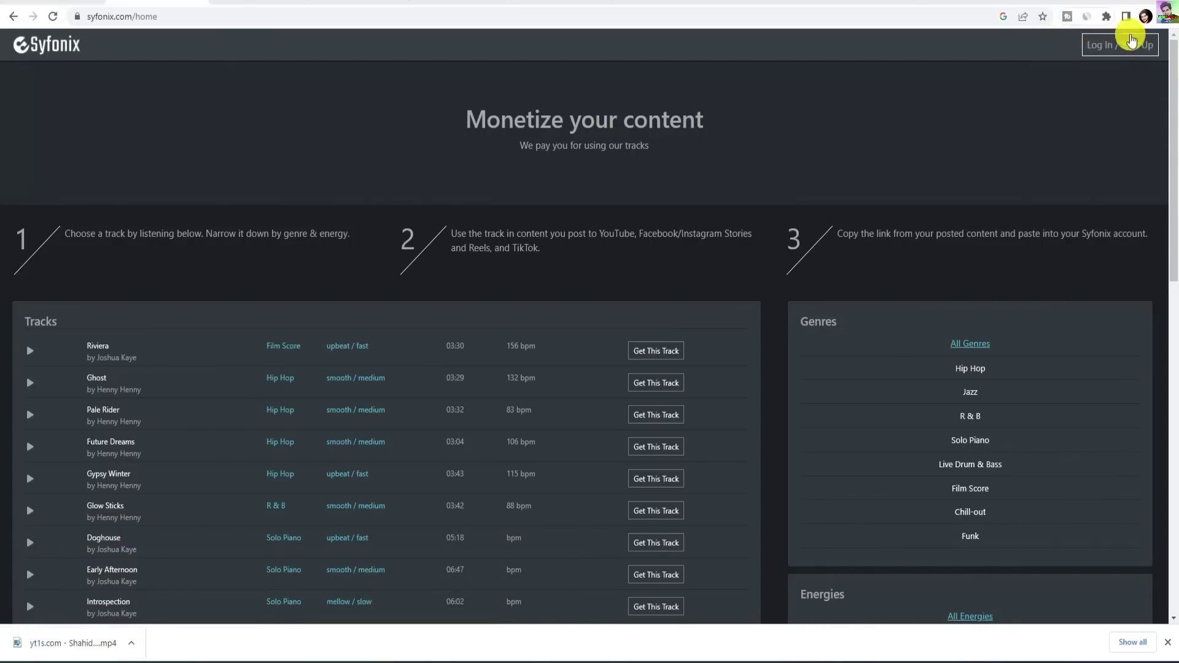
click(1090, 48)
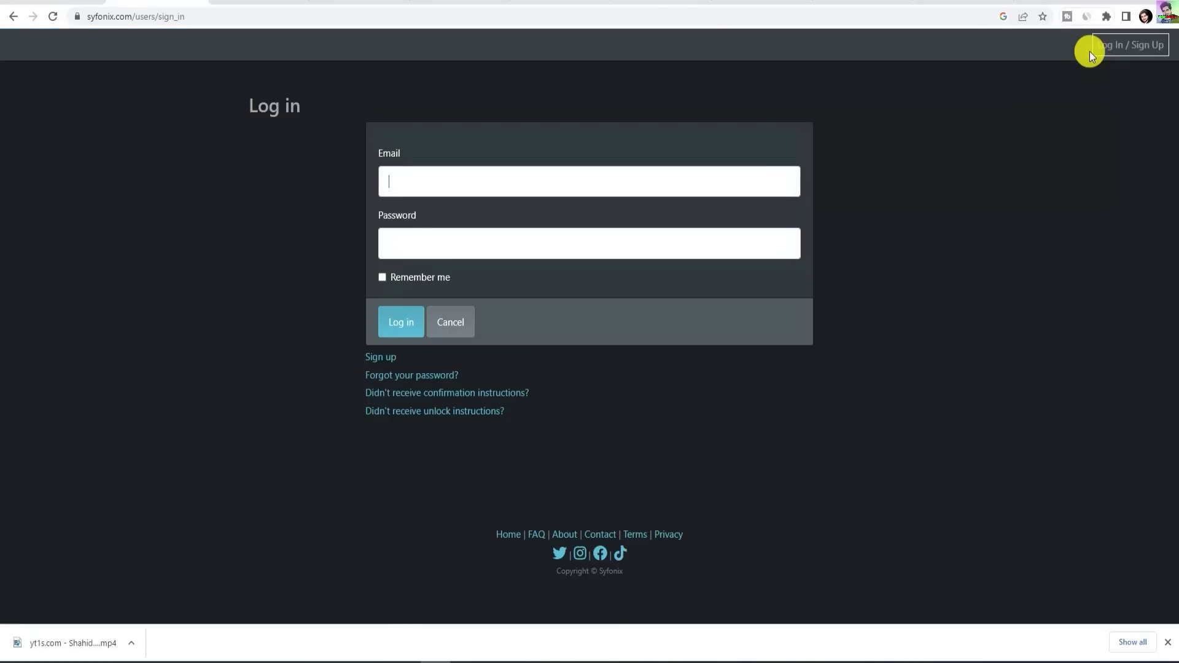
click(389, 357)
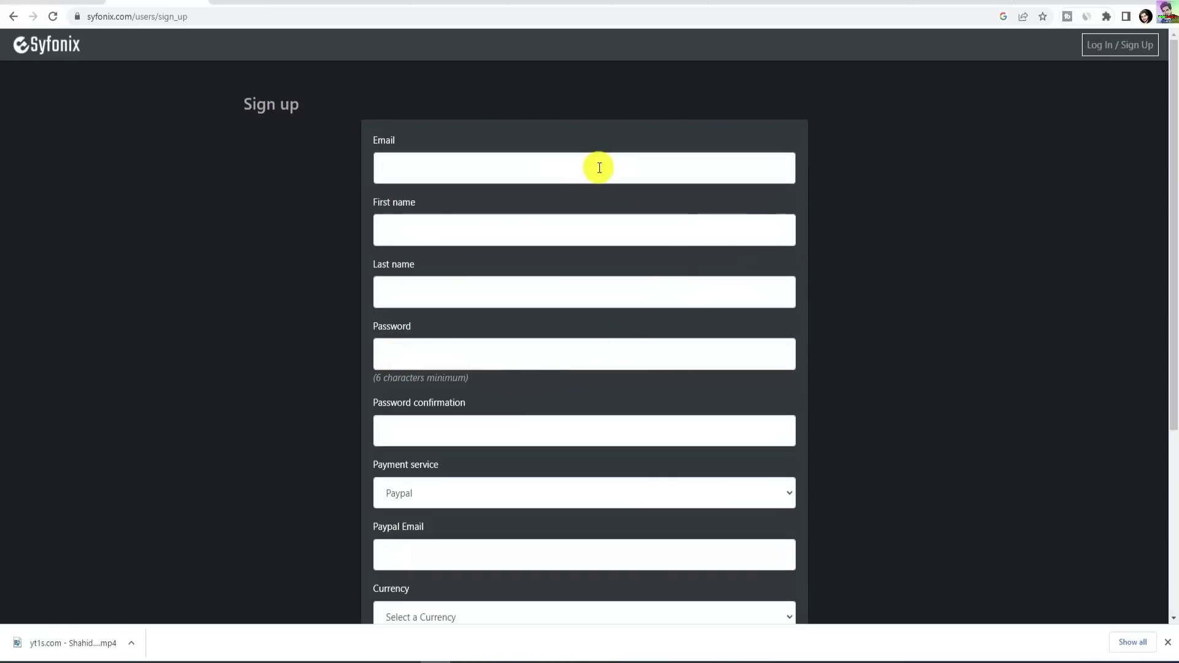
scroll(525, 240, down, 1)
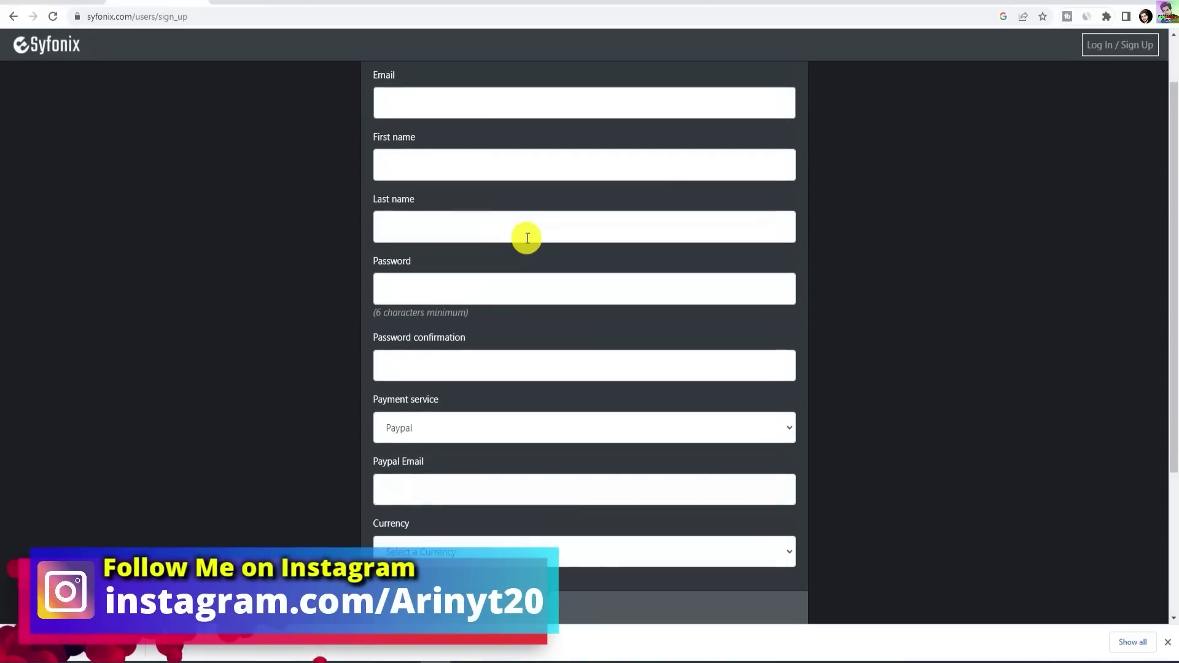
scroll(520, 358, down, 1)
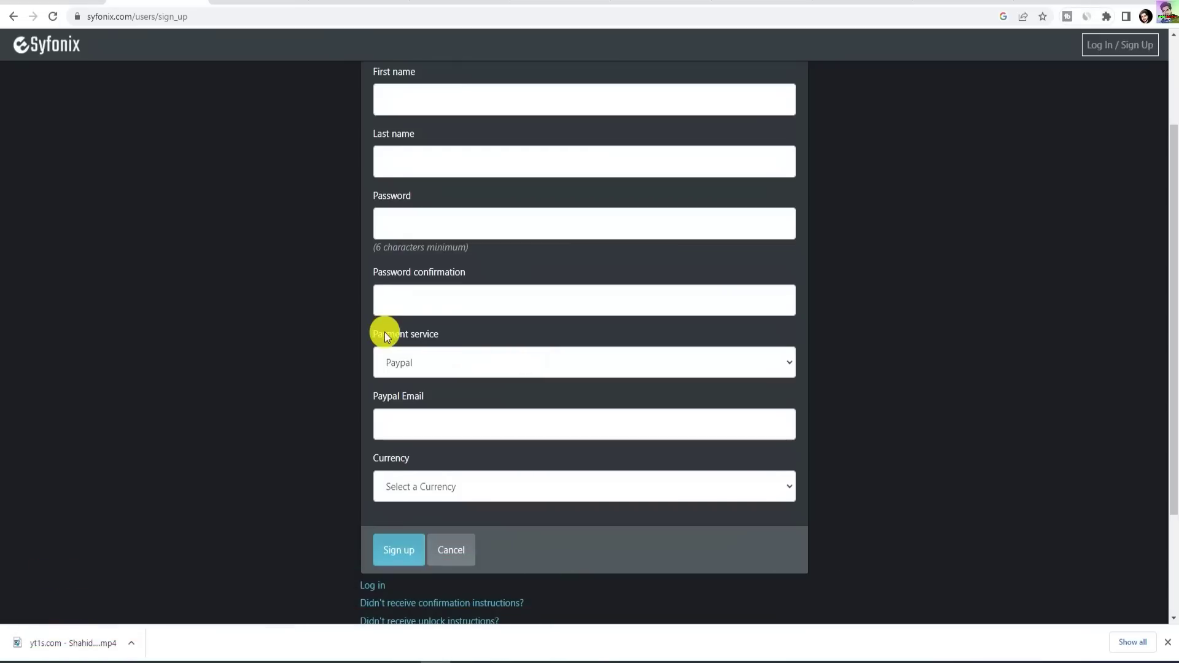
Review the payment service options, keep Paypal, and choose US Dollar as the currency in the sign-up form
click(440, 361)
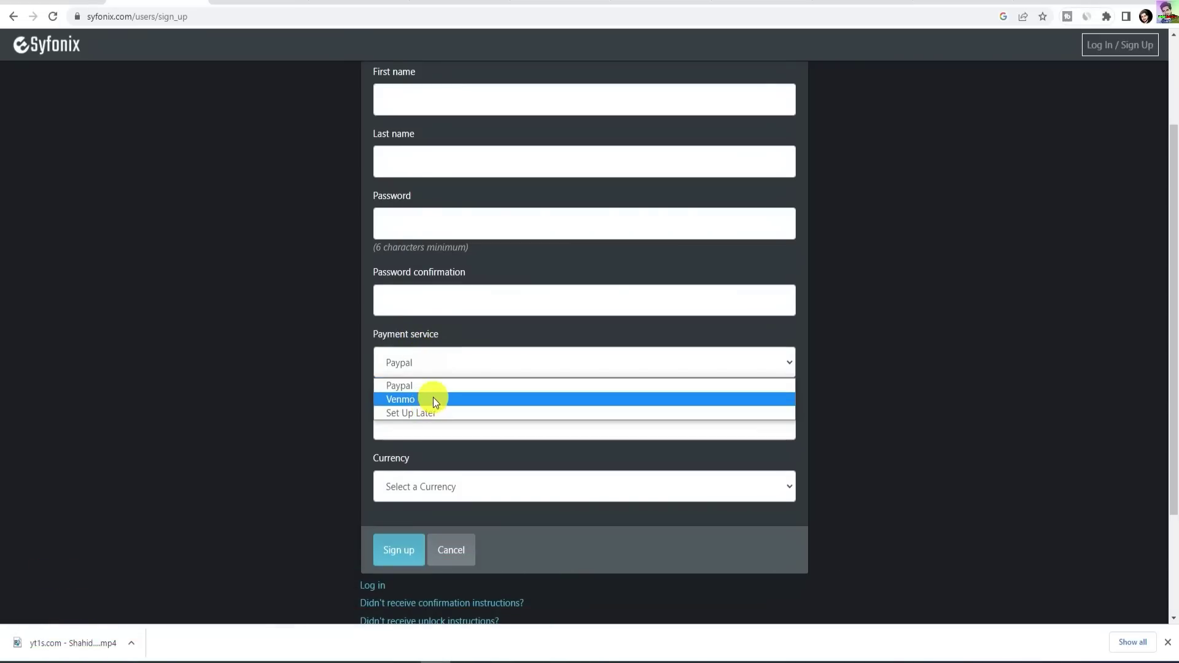
click(506, 358)
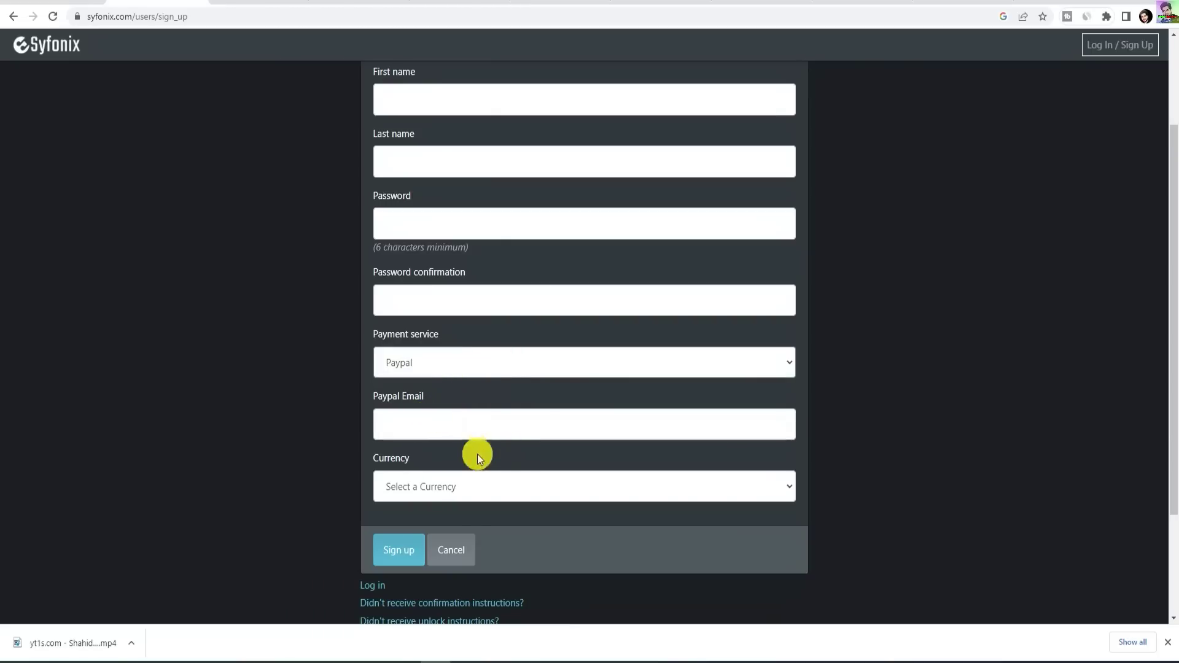
click(473, 496)
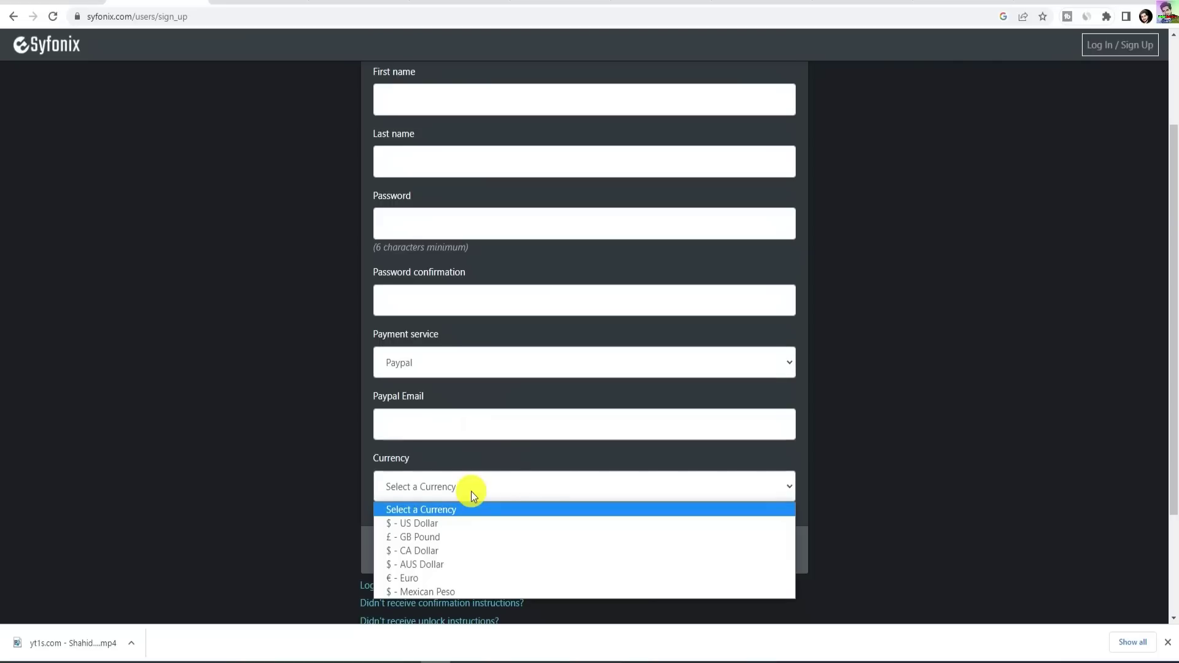
click(460, 523)
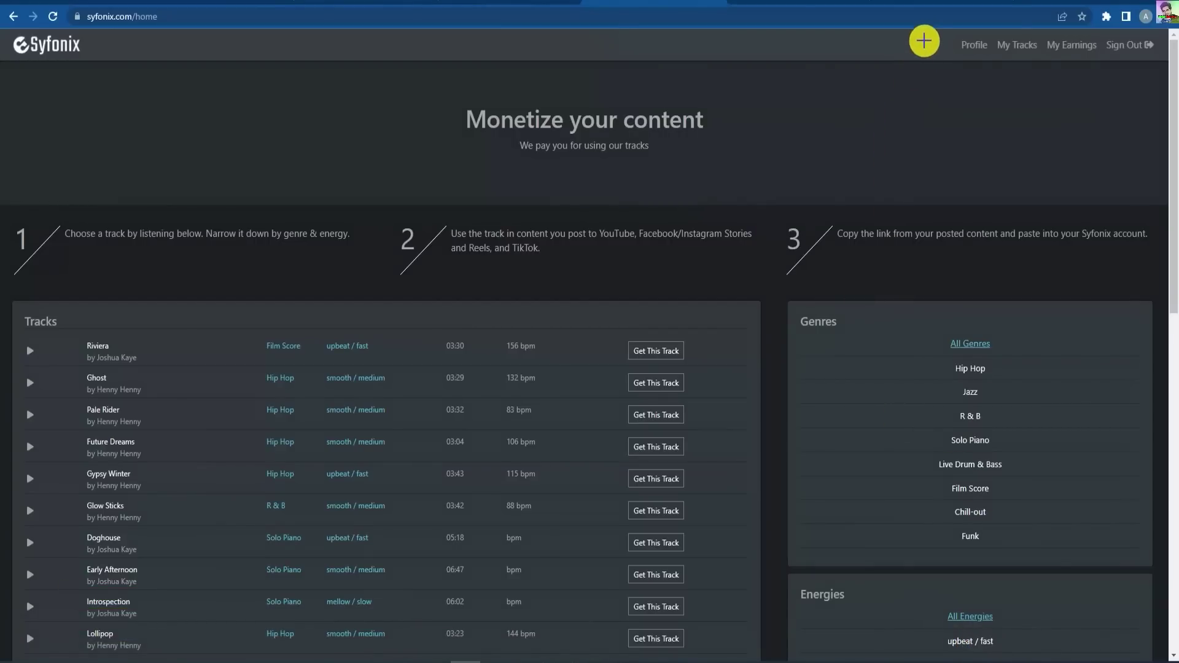
Browse the Syfonix track list and download the Riviera track
mouse_move(928, 33)
mouse_down()
mouse_move(1082, 72)
mouse_move(1159, 69)
mouse_up()
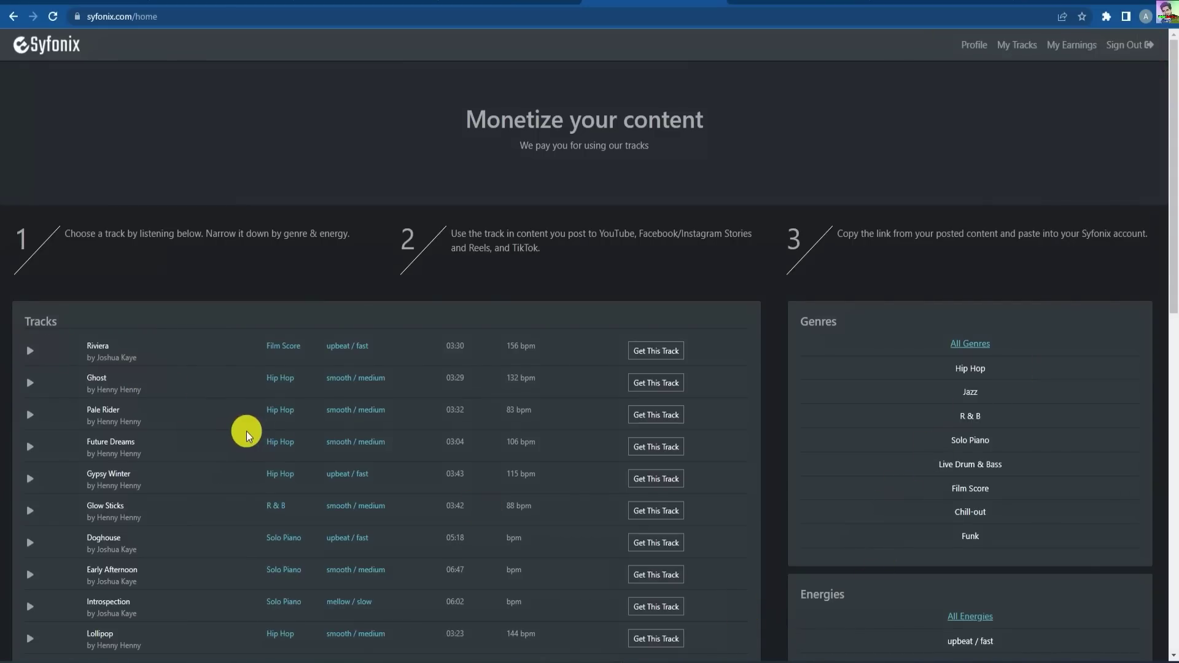
scroll(246, 431, down, 12)
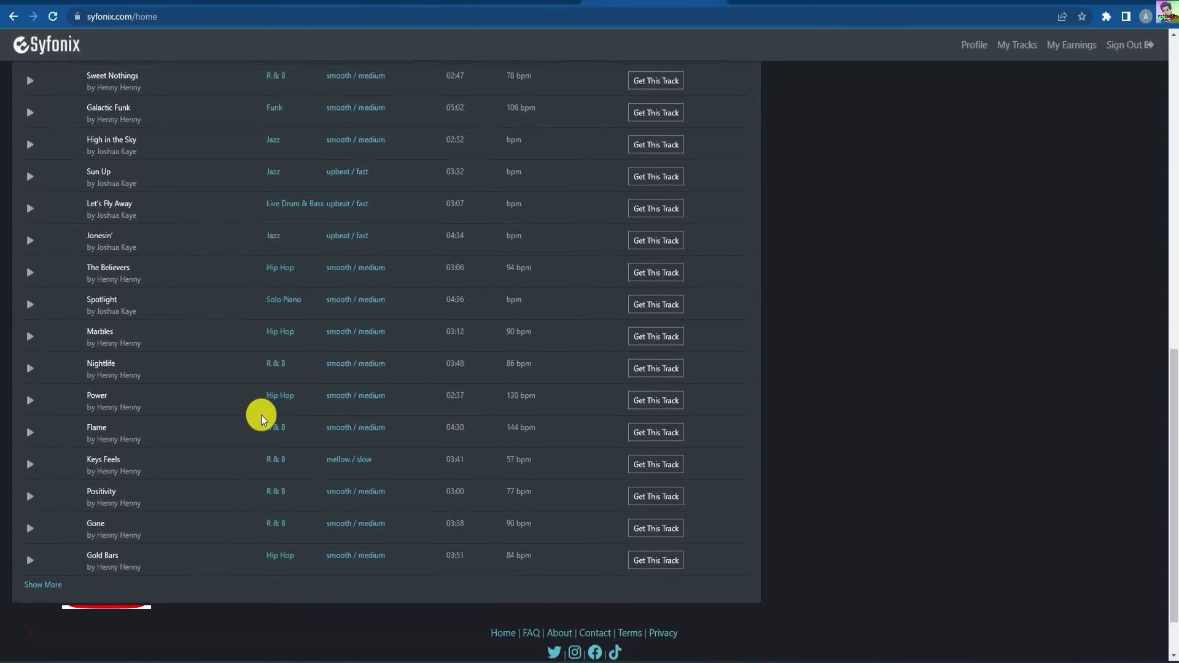
scroll(263, 411, up, 6)
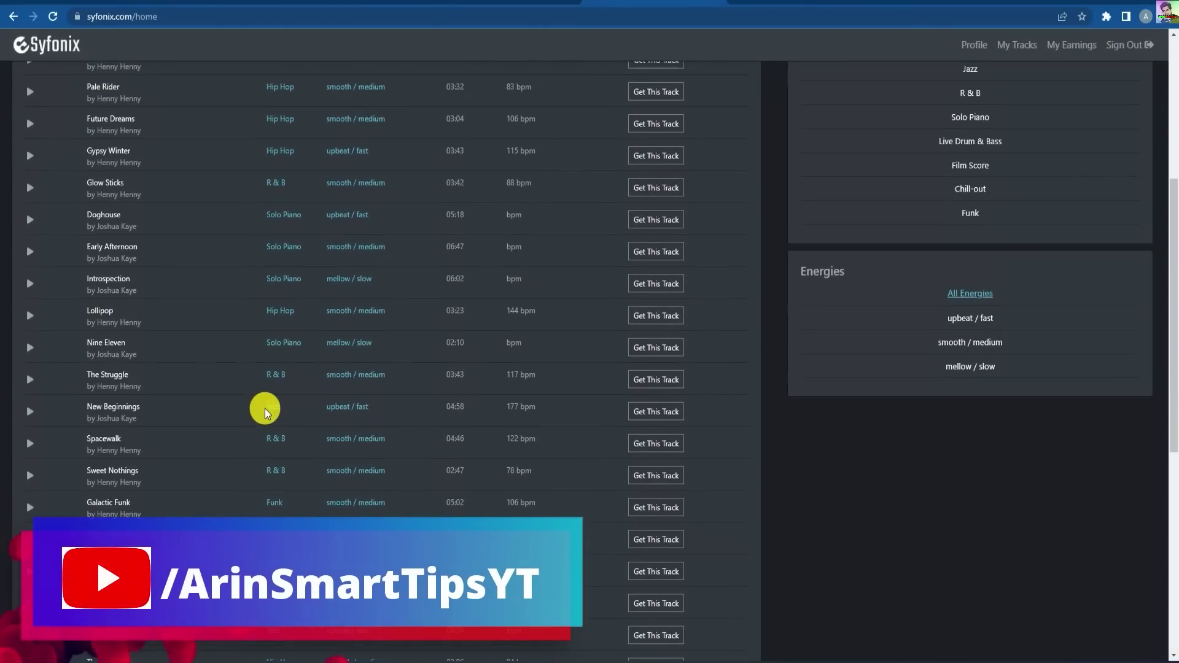
scroll(264, 408, up, 4)
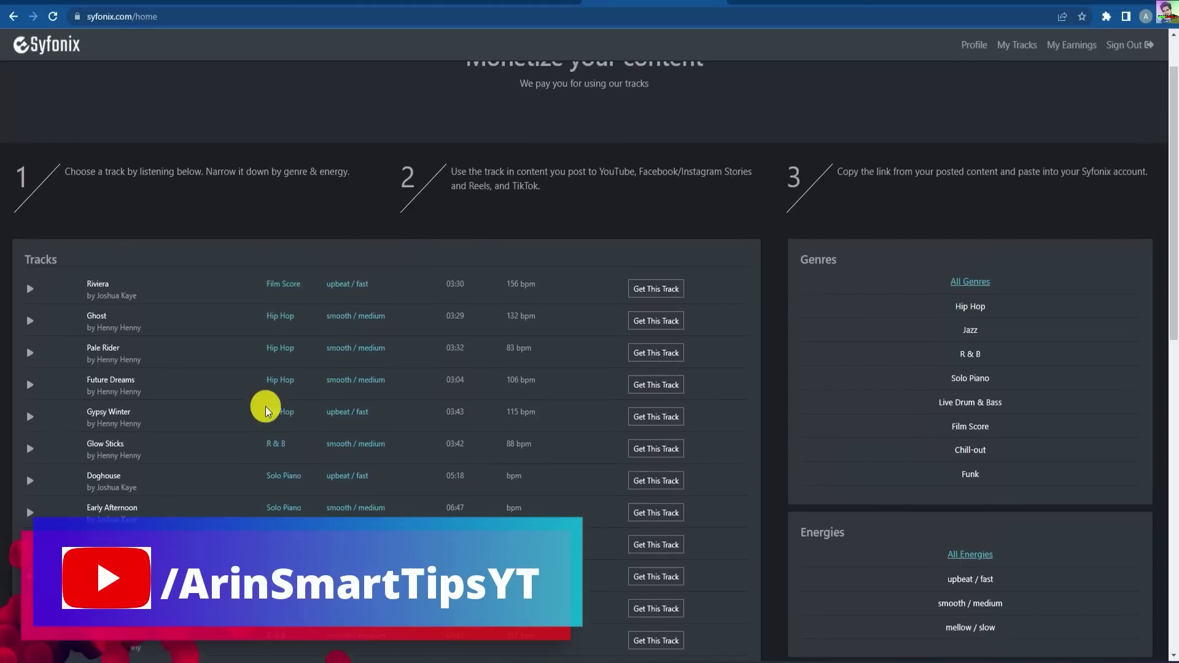
click(664, 291)
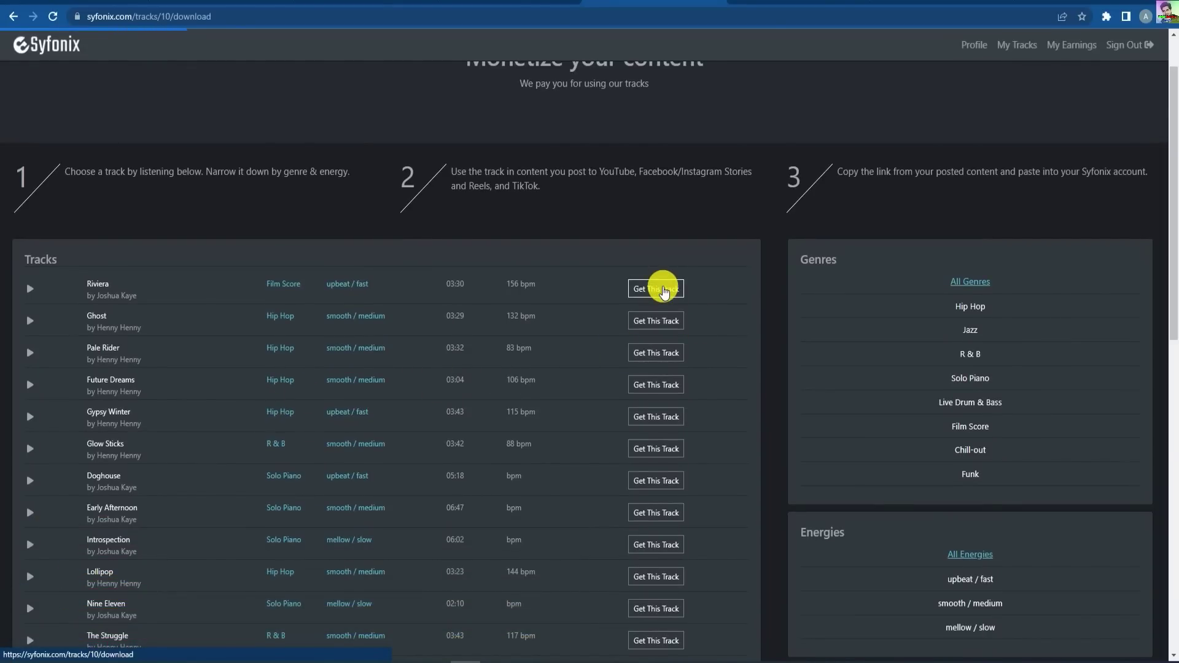
scroll(739, 399, down, 3)
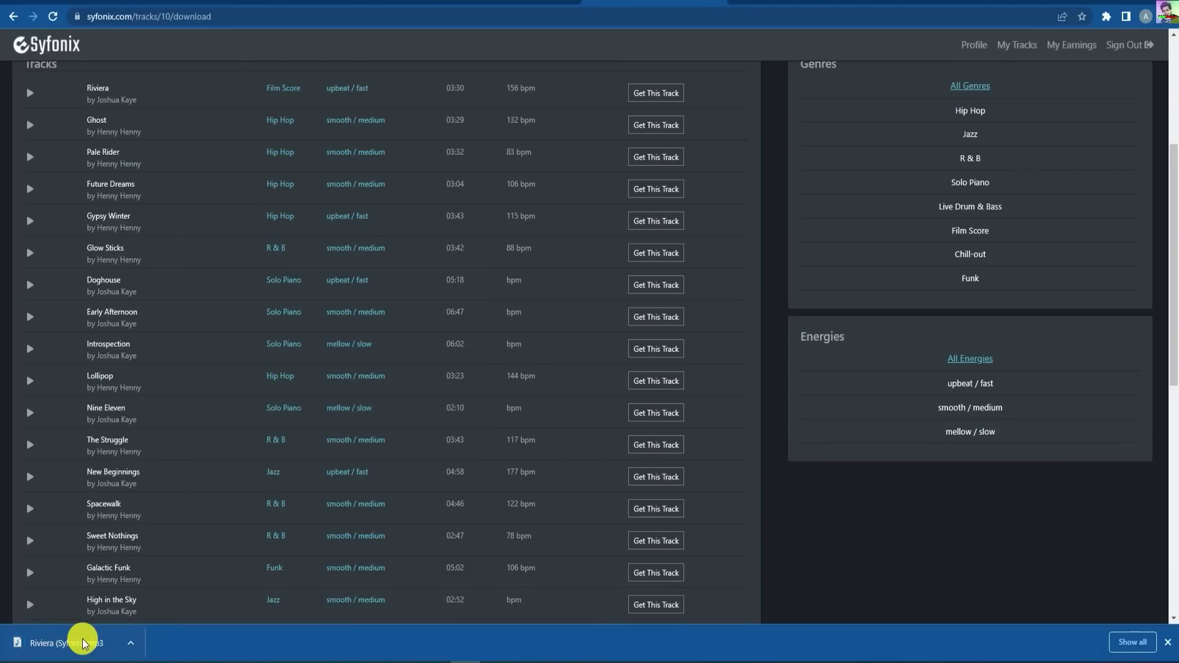
scroll(583, 372, up, 4)
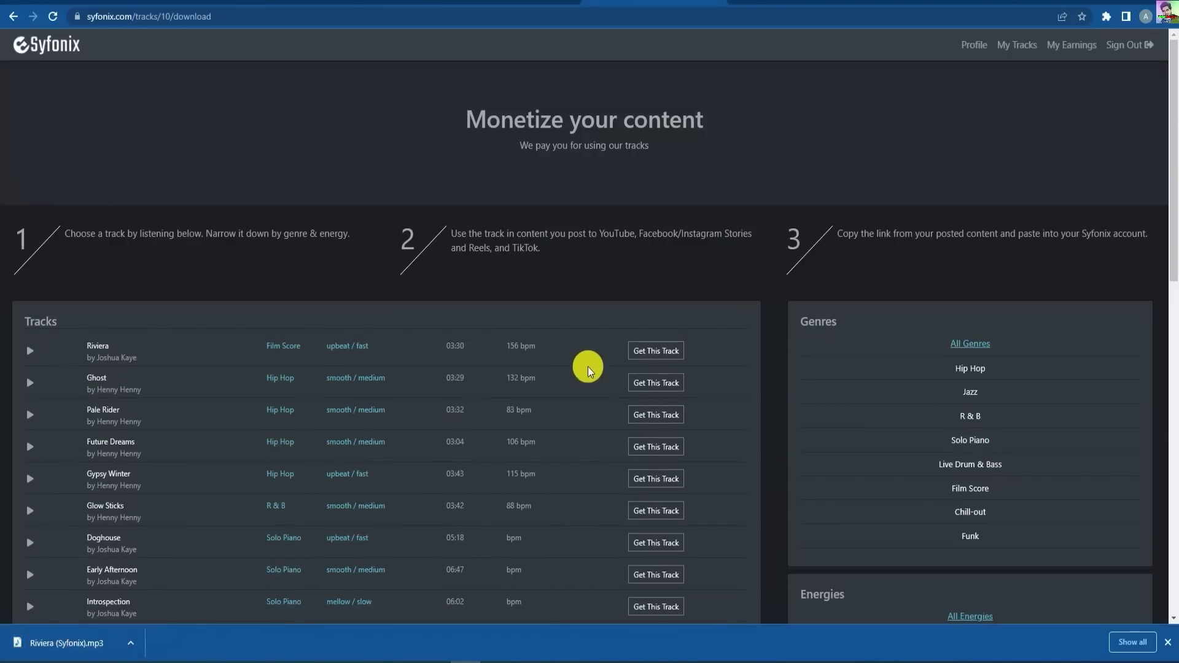
Open the list of own tracks and check the links and earnings recorded for Riviera
click(1024, 49)
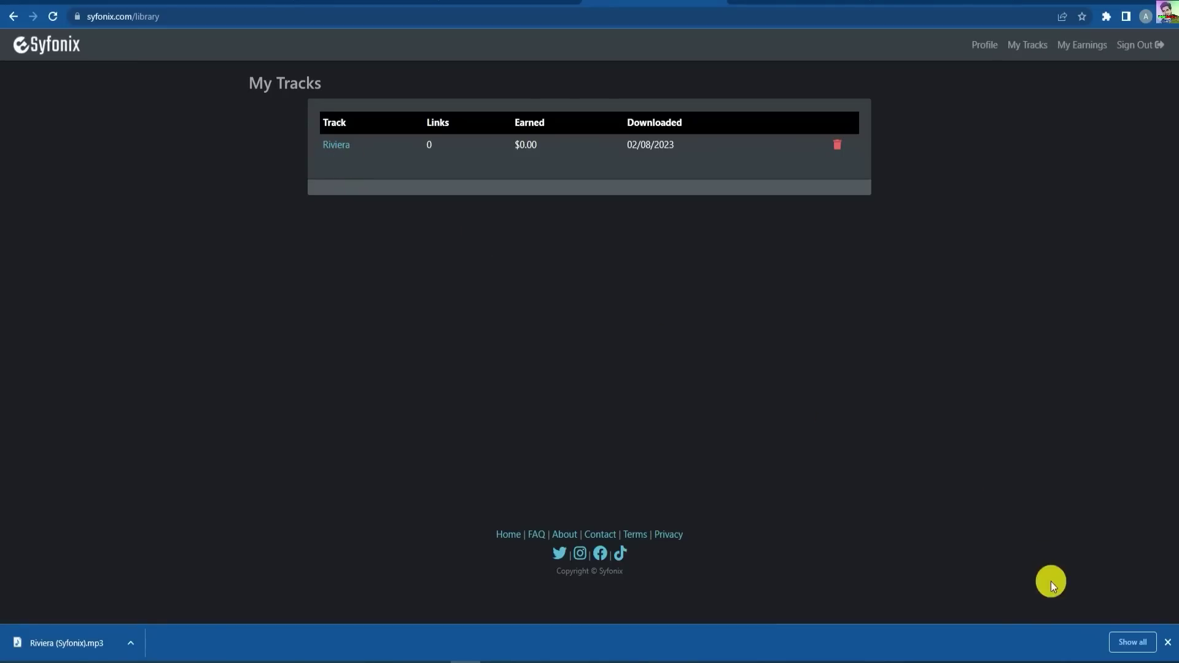
drag(491, 108, 562, 171)
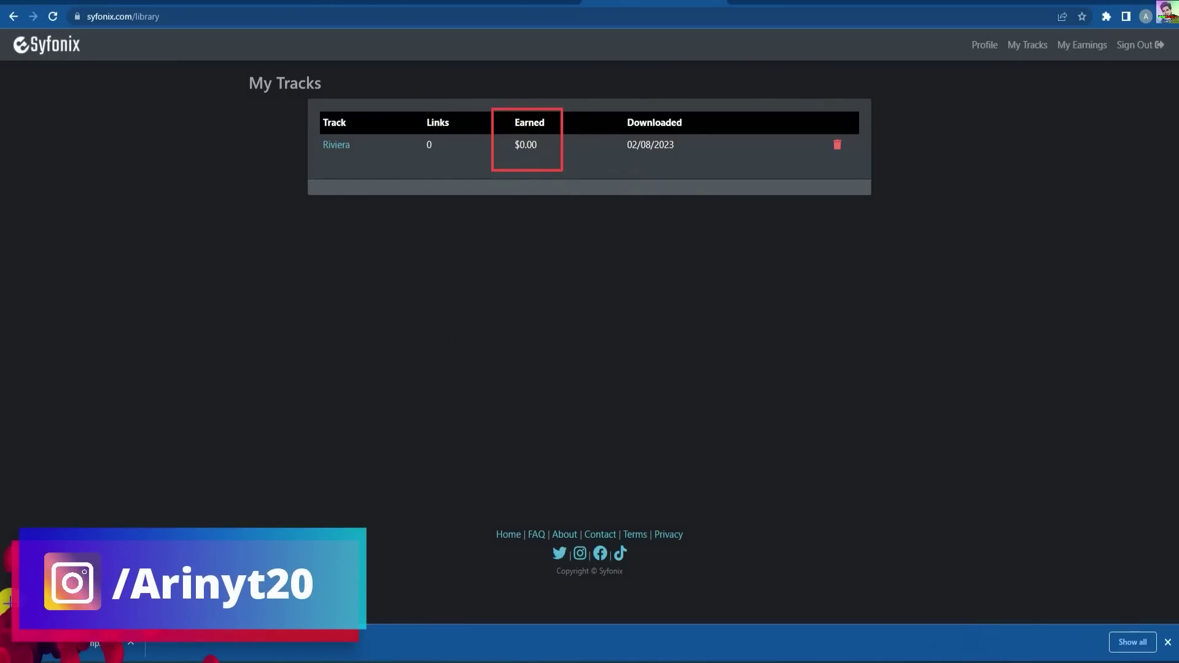
drag(171, 657, 177, 658)
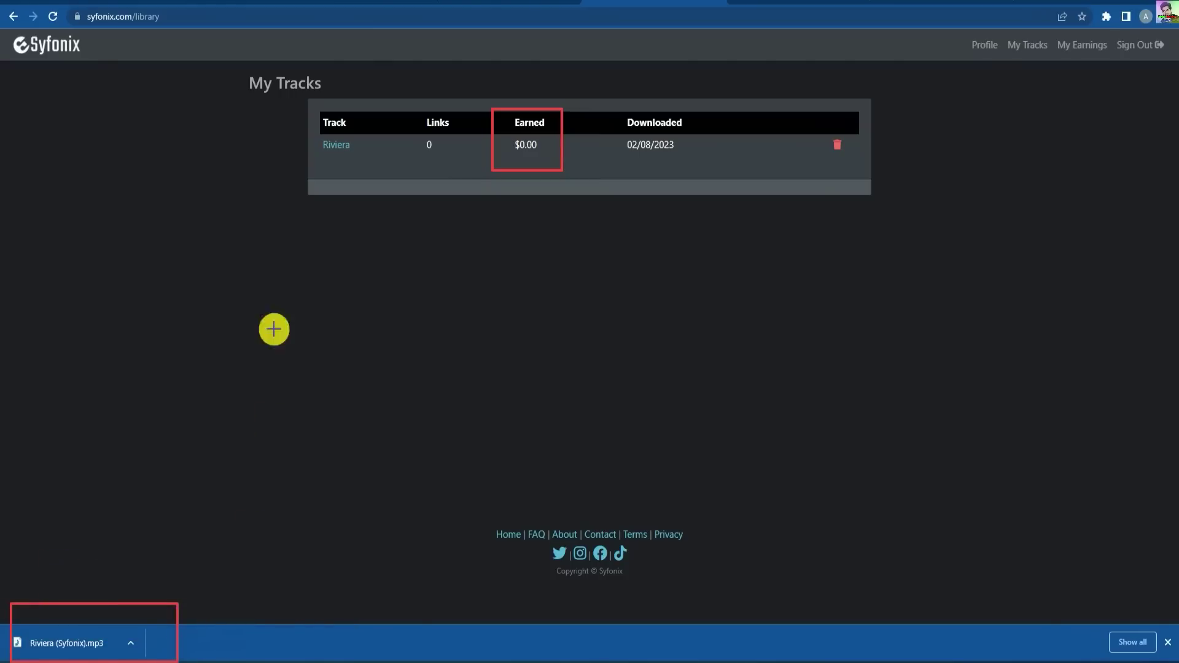
mouse_move(280, 120)
mouse_down()
mouse_move(327, 129)
mouse_move(385, 167)
mouse_up()
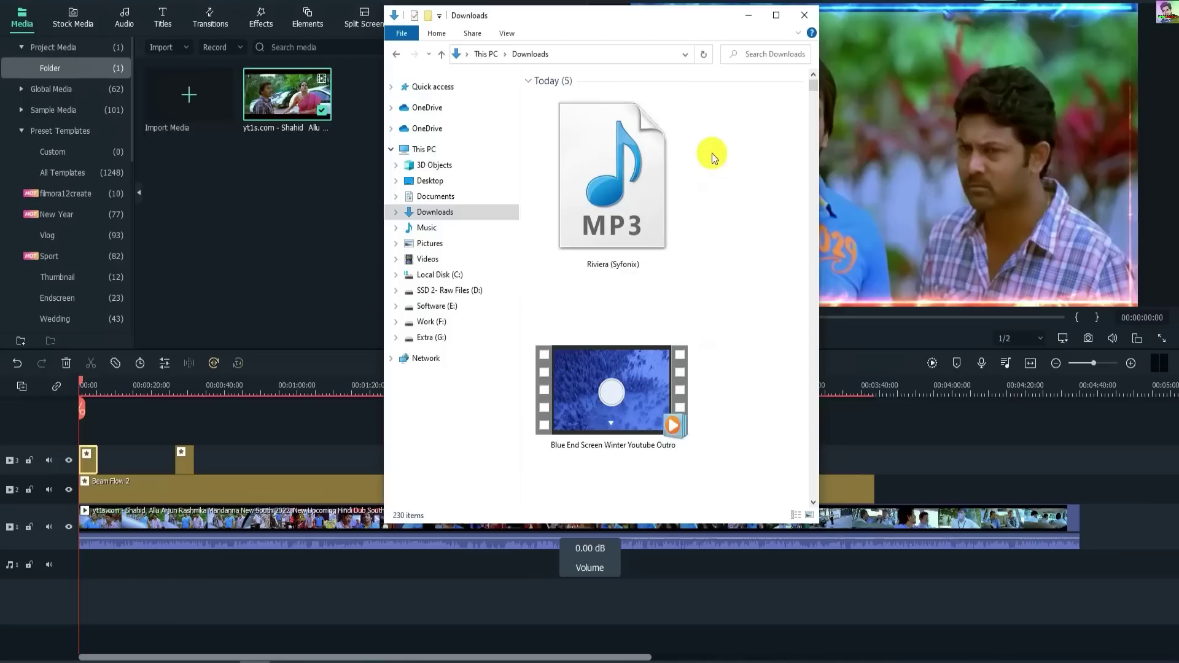
In Filmora, import Riviera (Syfonix) and Blue End Screen Winter Youtube Outro from Downloads, and close the file window
drag(712, 153, 617, 430)
drag(605, 199, 288, 245)
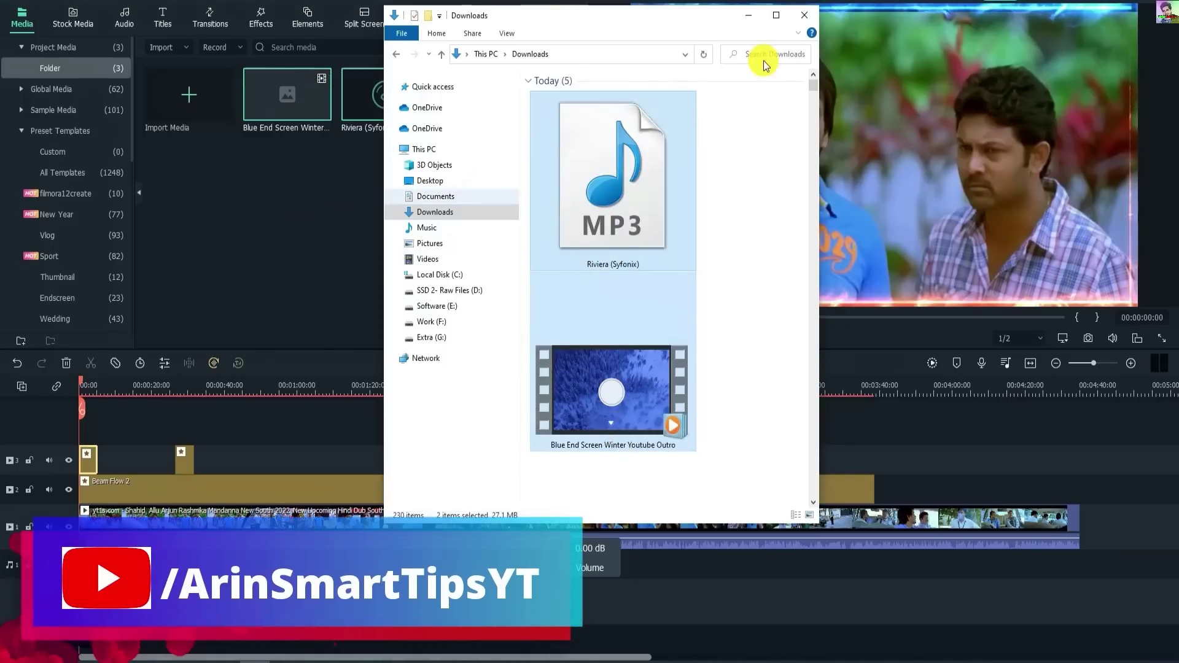
click(804, 16)
click(440, 229)
drag(382, 101, 1086, 503)
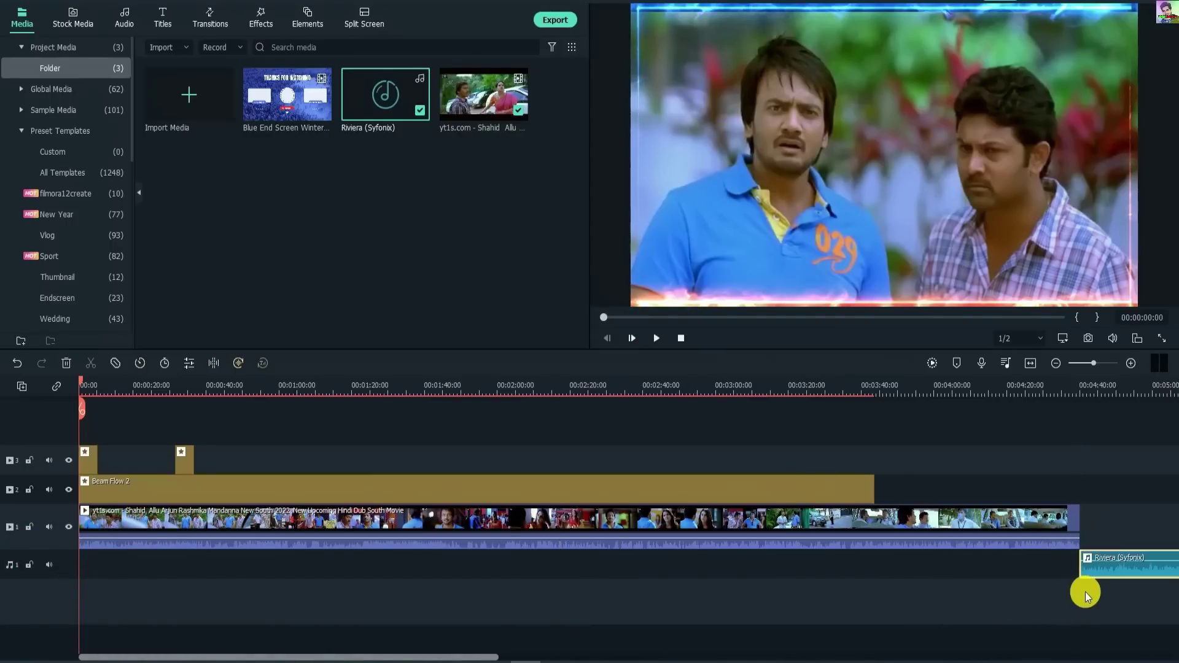
key(ctrl+z)
Place the Blue End Screen Winter Youtube Outro directly after the movie clip on the first video track and preview it
drag(290, 99, 1077, 511)
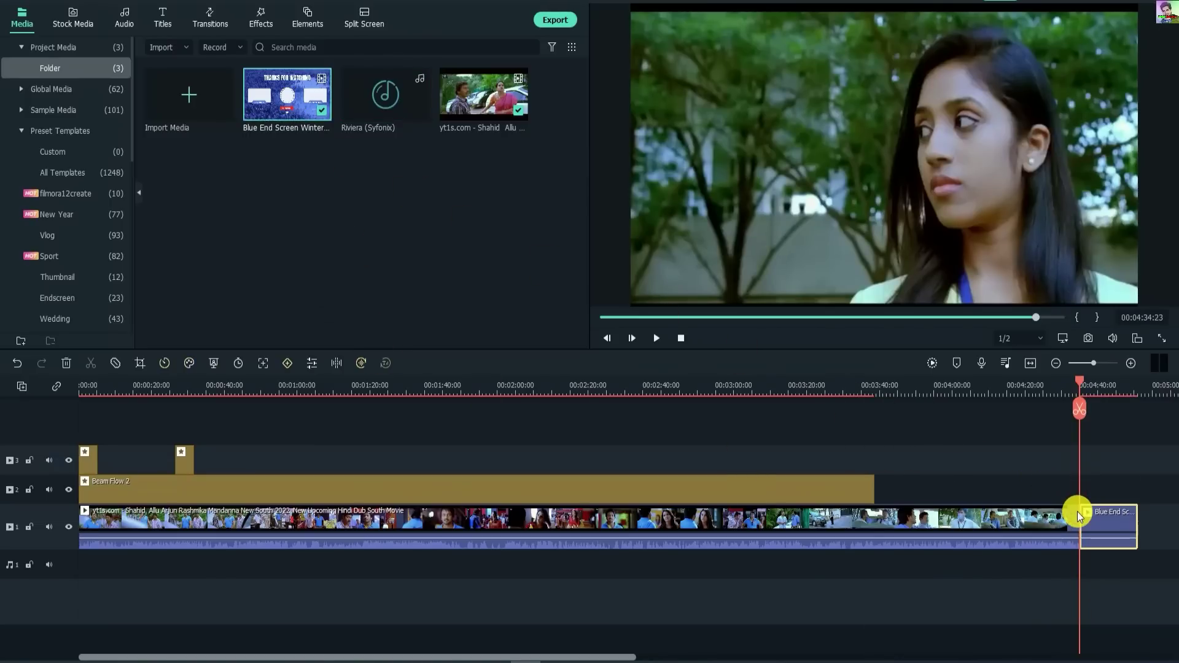
drag(428, 657, 625, 657)
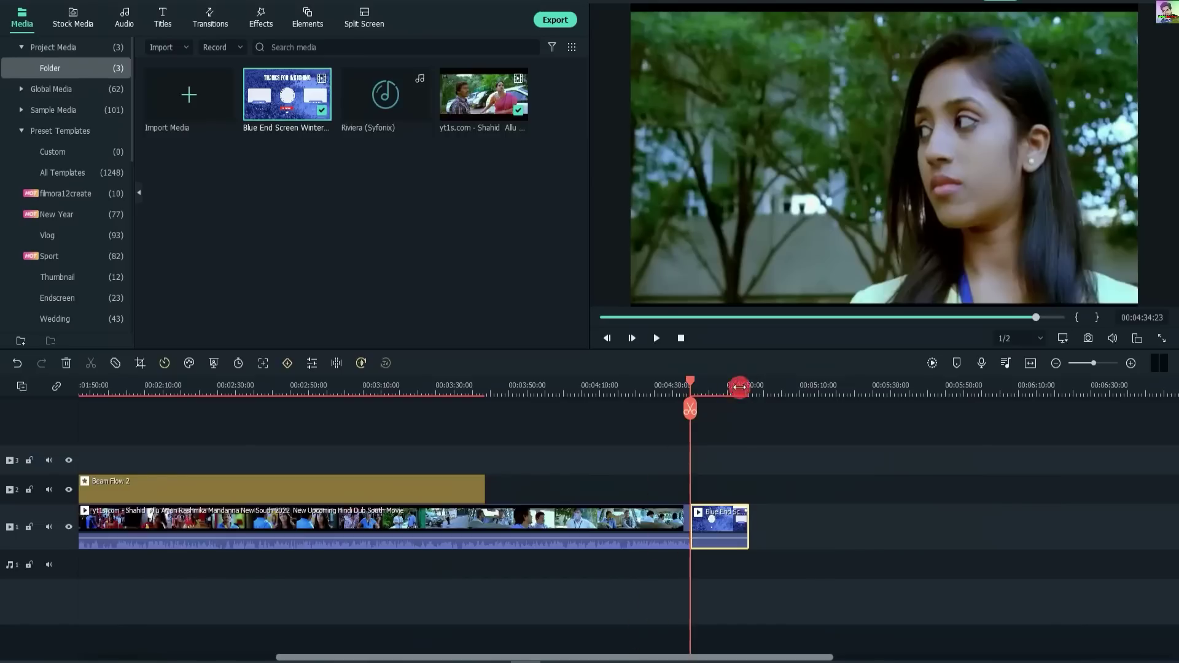
scroll(737, 390, up, 3)
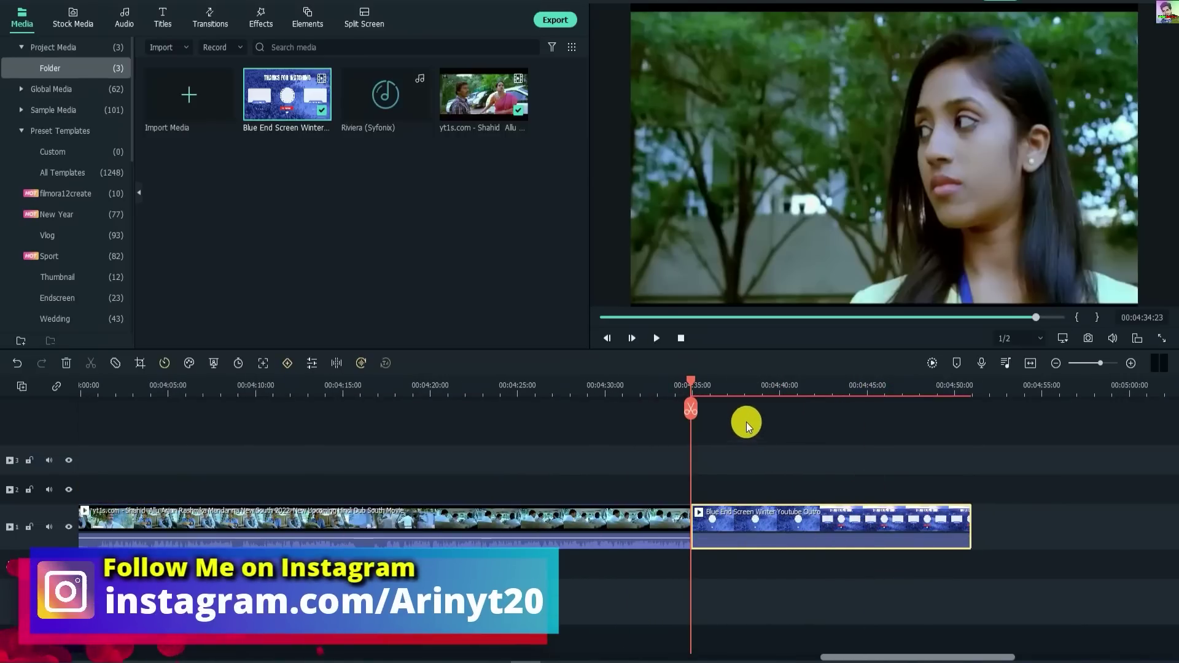
drag(691, 384, 827, 452)
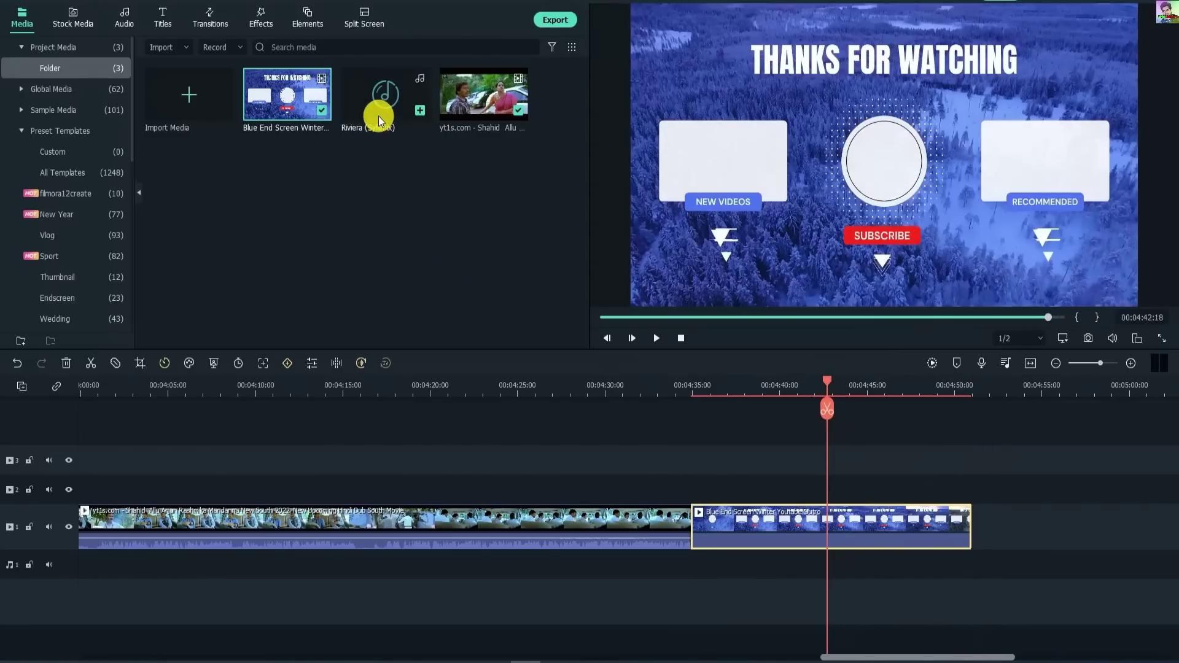
Add Riviera to the audio track at the end screen's start and ripple-delete its opening section of about 4 seconds
drag(403, 106, 695, 495)
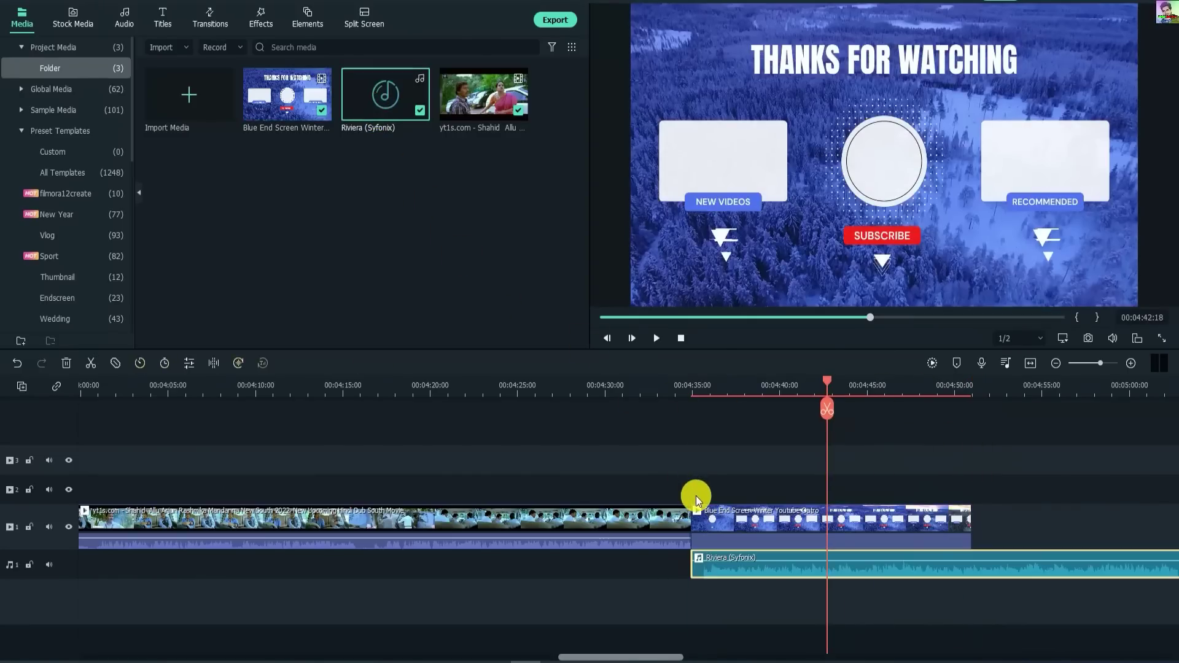
click(763, 383)
click(761, 423)
click(738, 569)
key(shift+Delete)
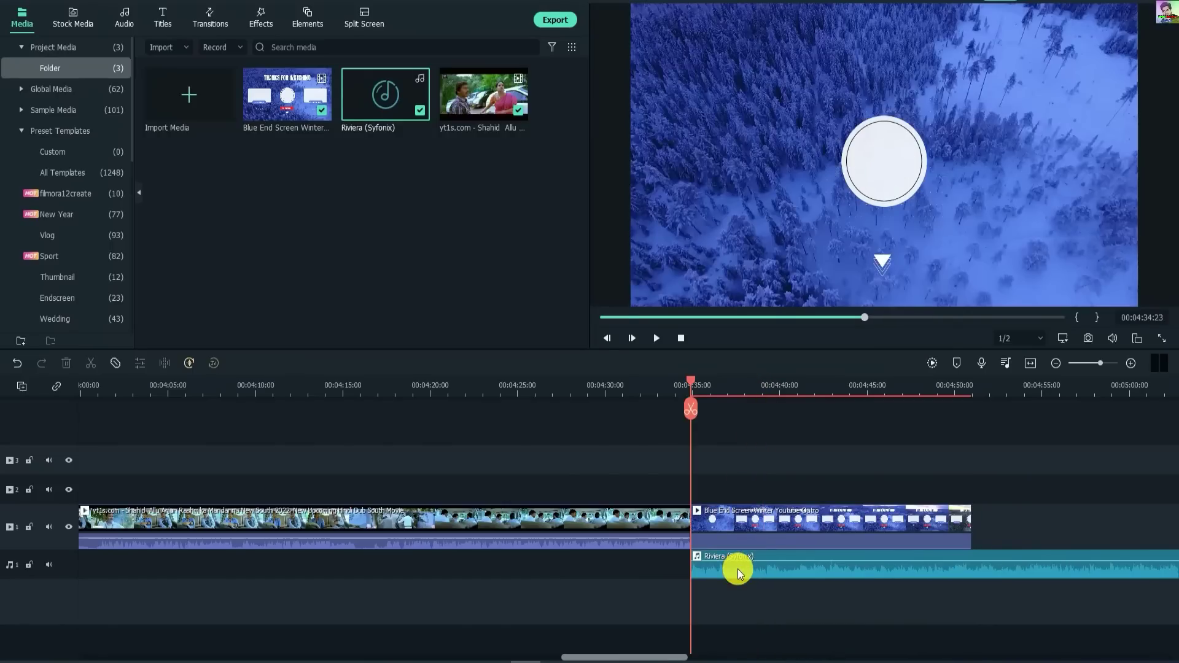
Split the Riviera audio at the end of the end screen, 00:04:51:00, and delete the remainder
click(982, 385)
drag(983, 385, 972, 445)
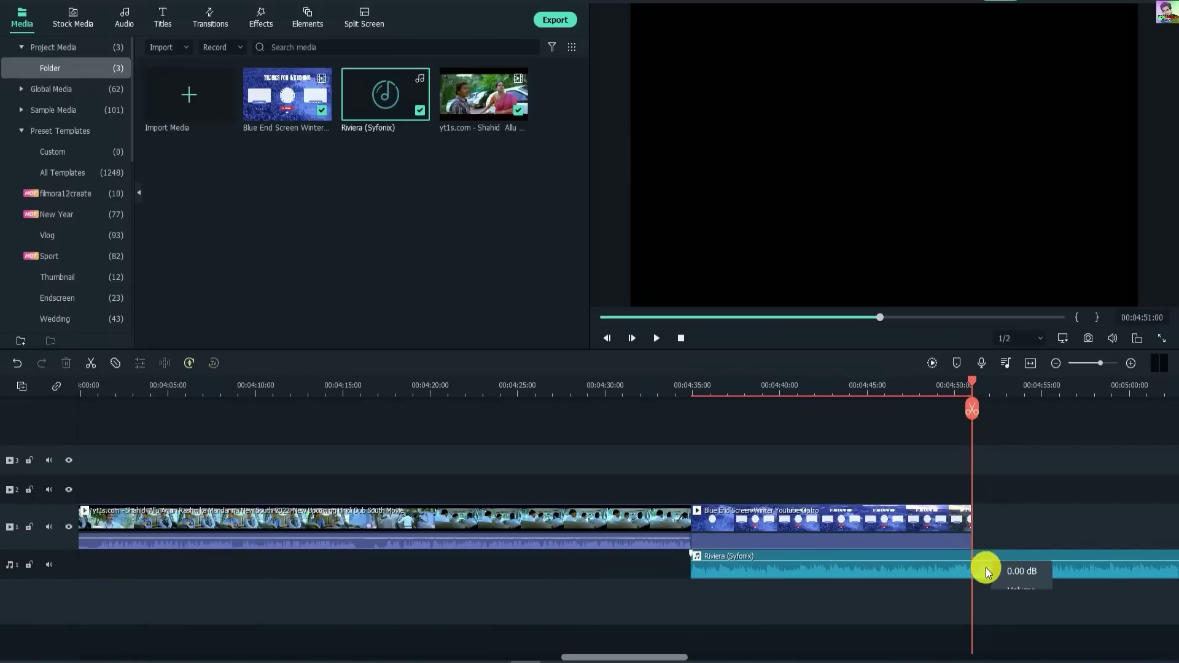
click(985, 570)
click(970, 418)
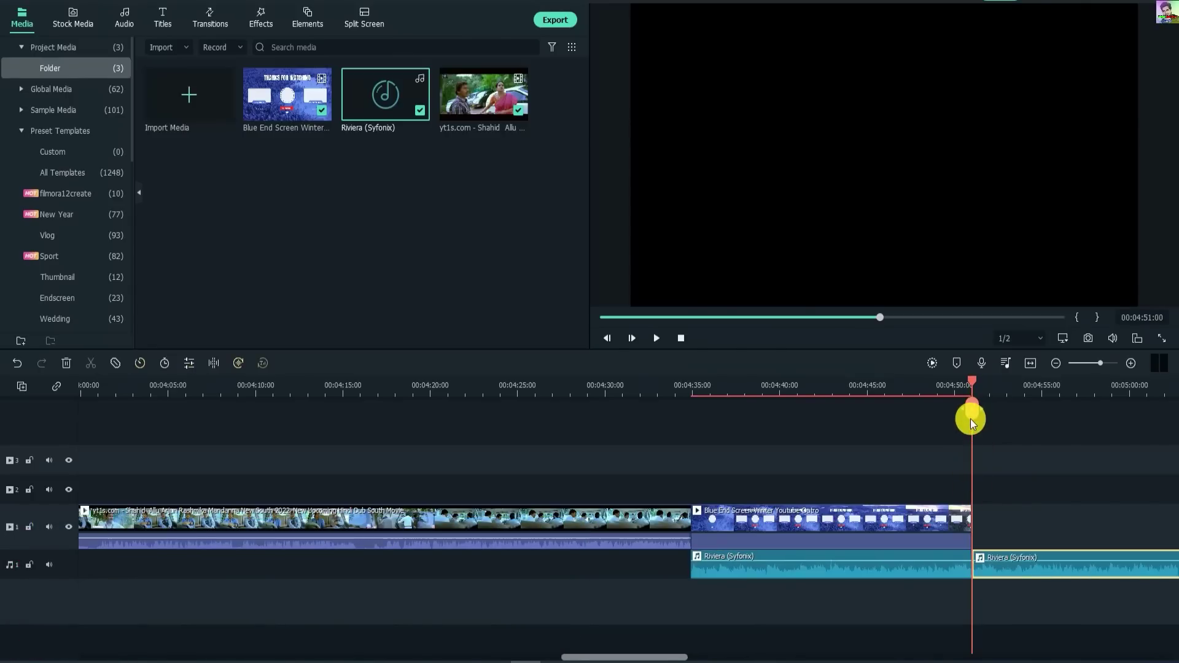
key(Delete)
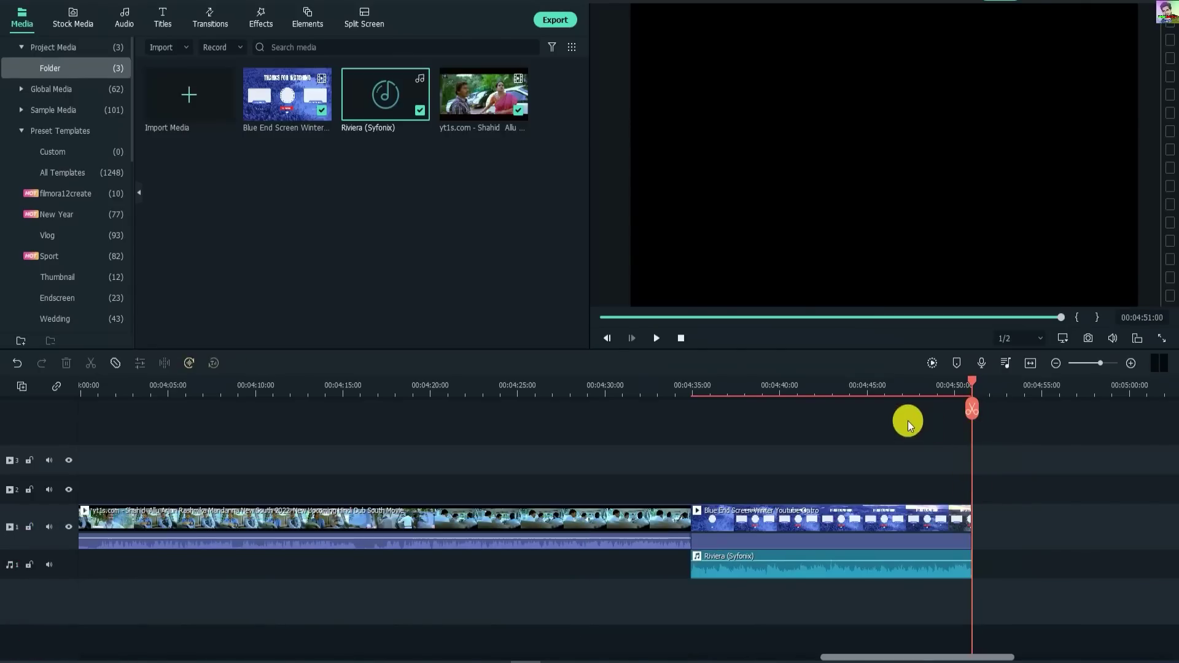
click(872, 392)
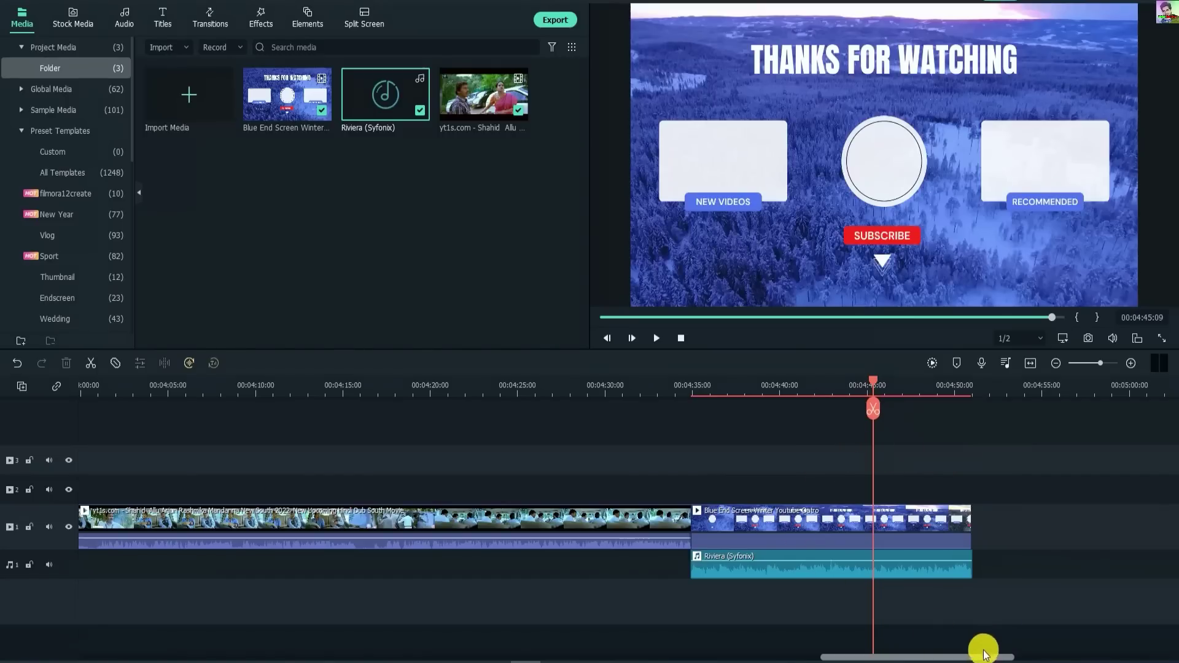
drag(670, 472, 1020, 587)
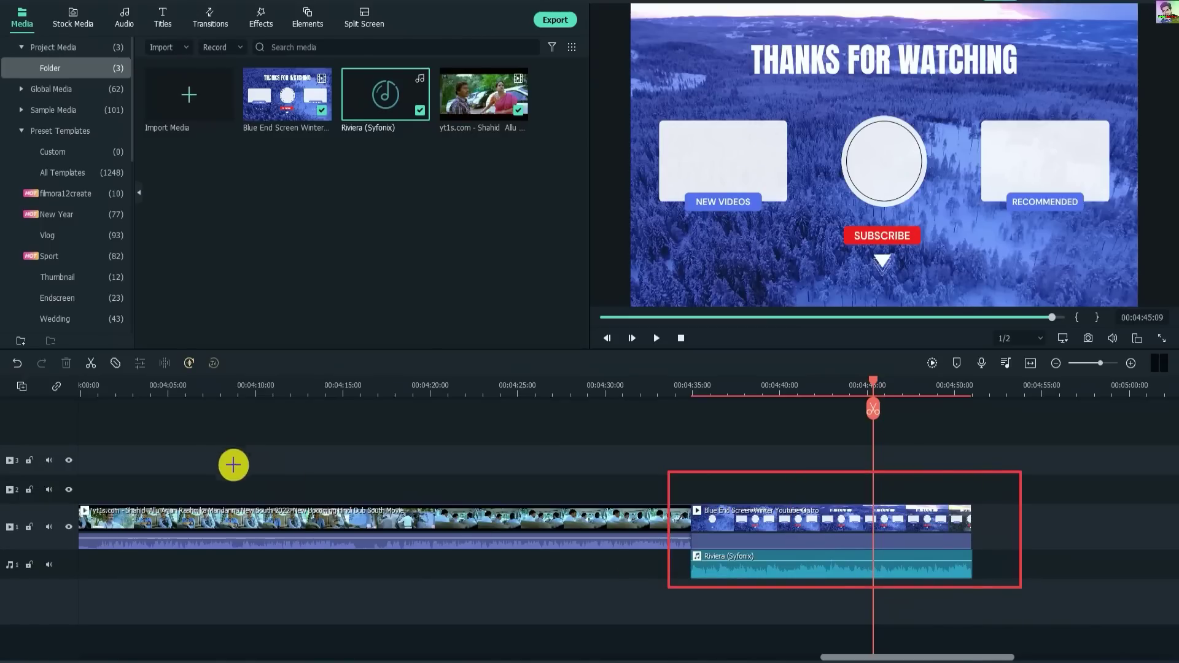
drag(226, 454, 373, 585)
drag(767, 482, 1029, 620)
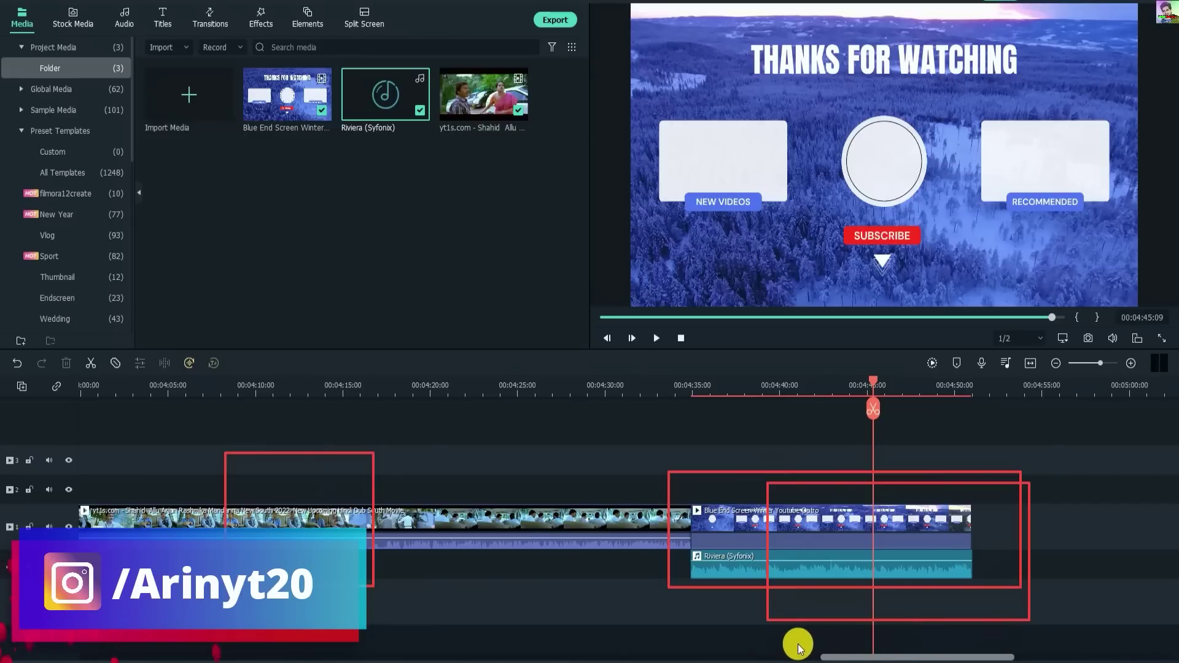
key(Escape)
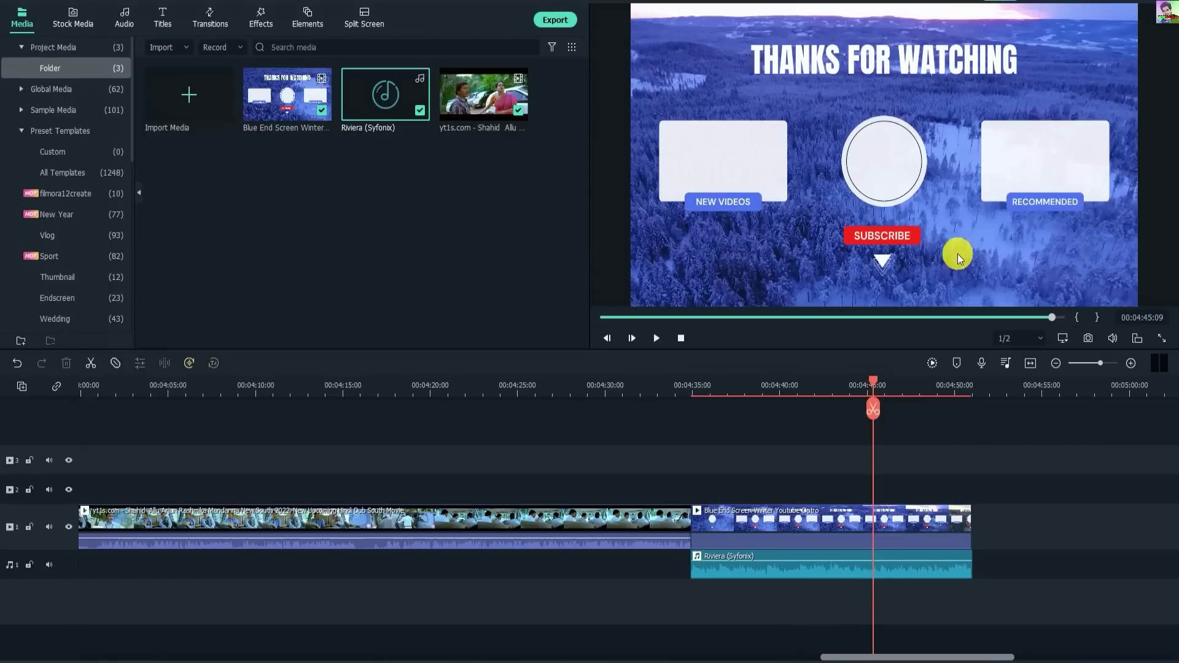
Export the finished video as a local MP4 file named "south movie"
click(564, 26)
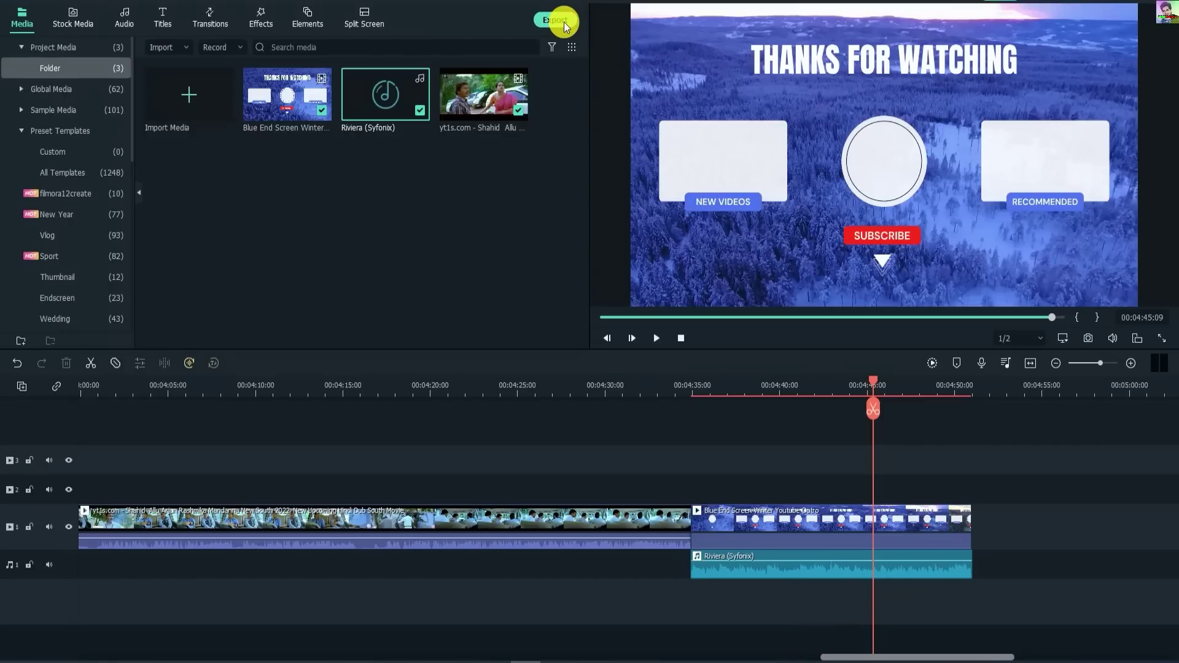
text(so)
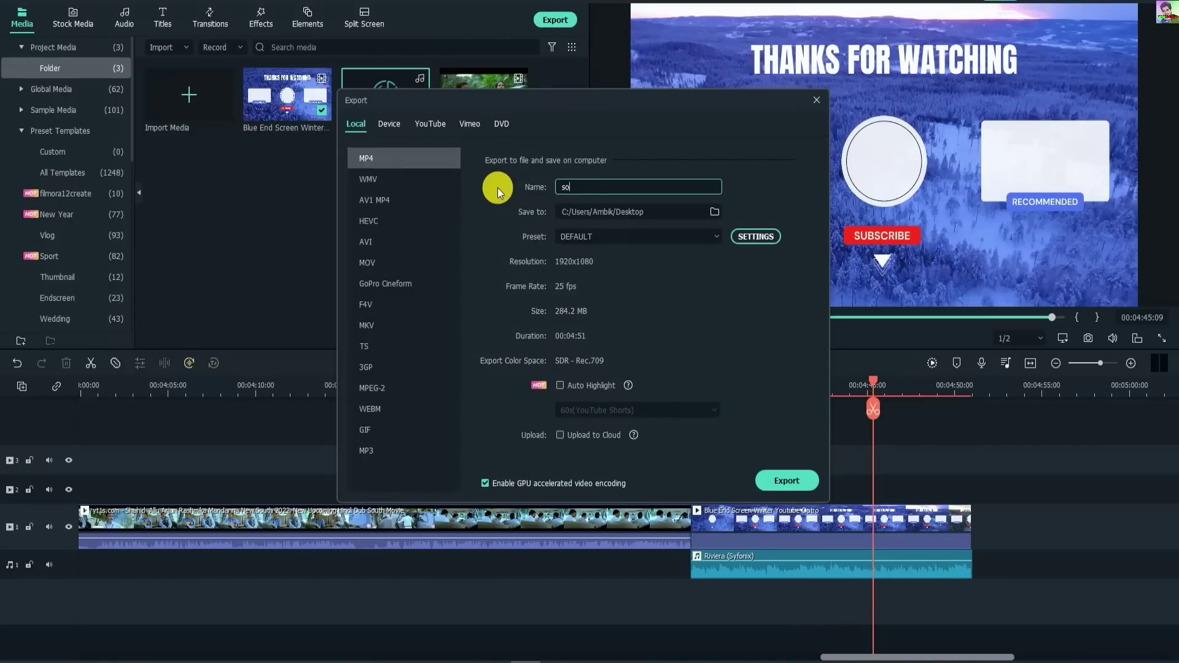
text(uth movie)
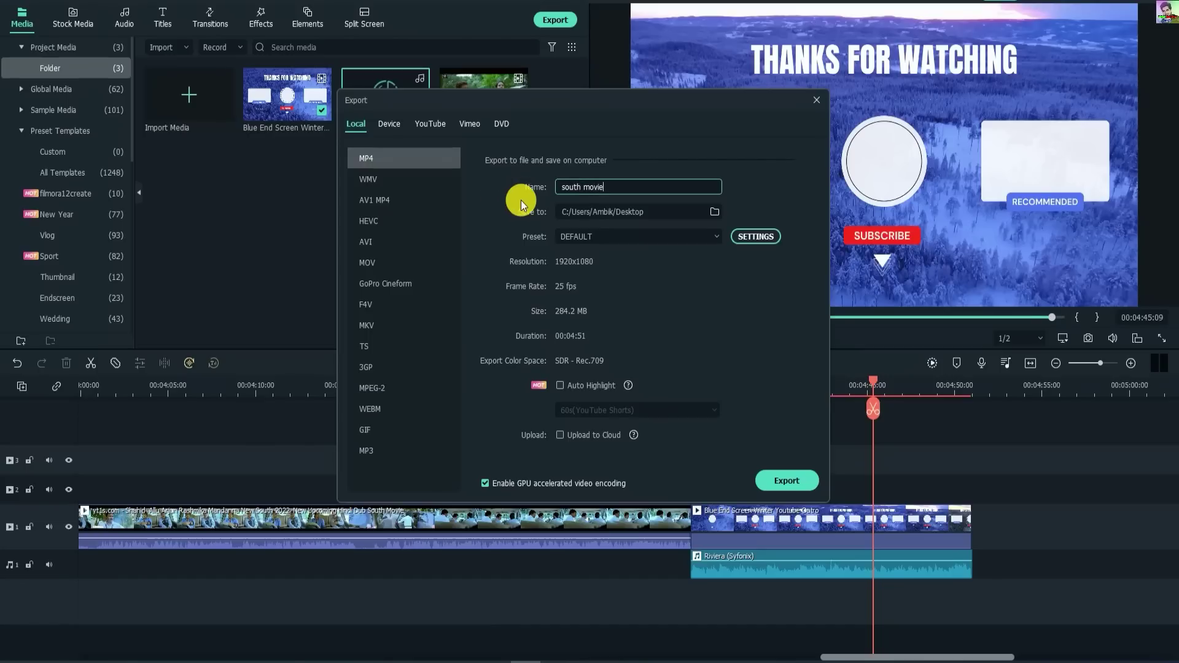
click(792, 482)
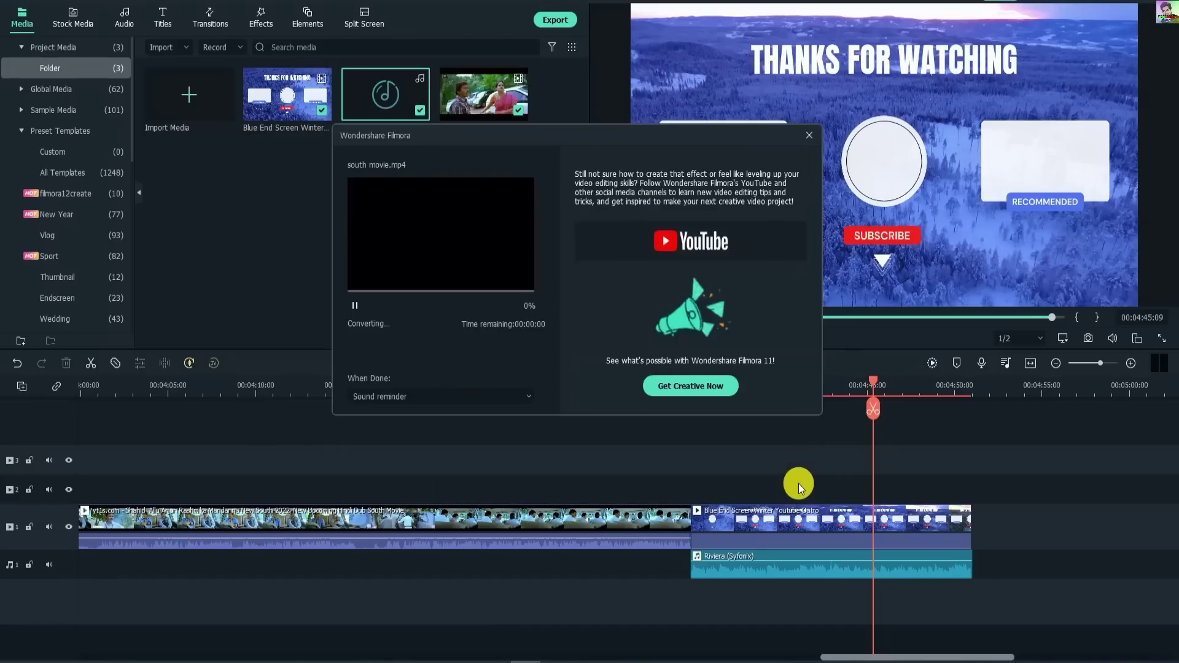